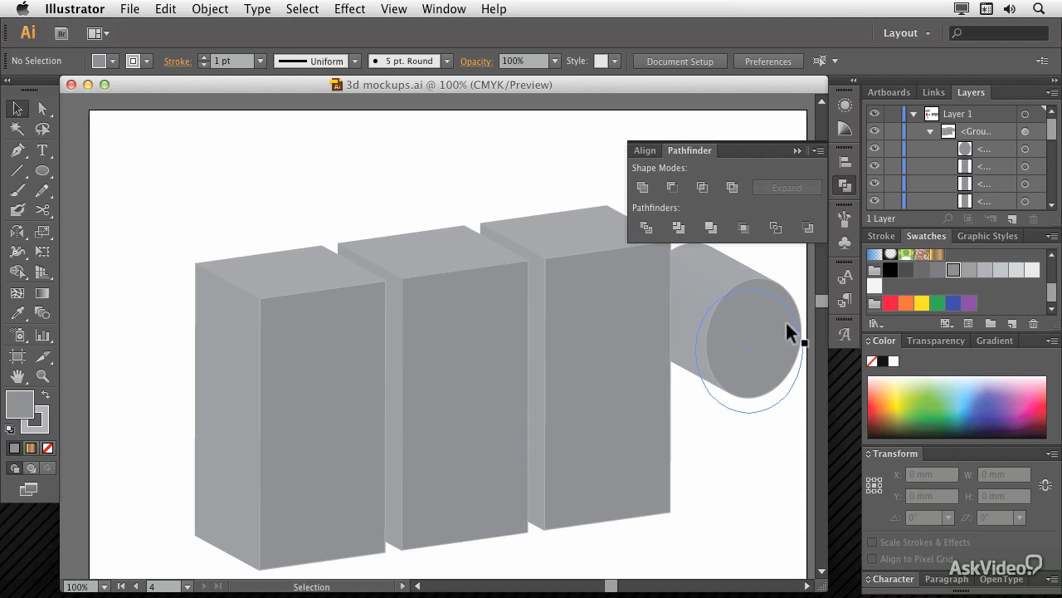
Hide the existing 3D mockup artwork in Layers and pick the Rectangle tool.
{"action": "left_click", "coordinate": [798, 151]}
{"action": "left_click", "coordinate": [875, 132]}
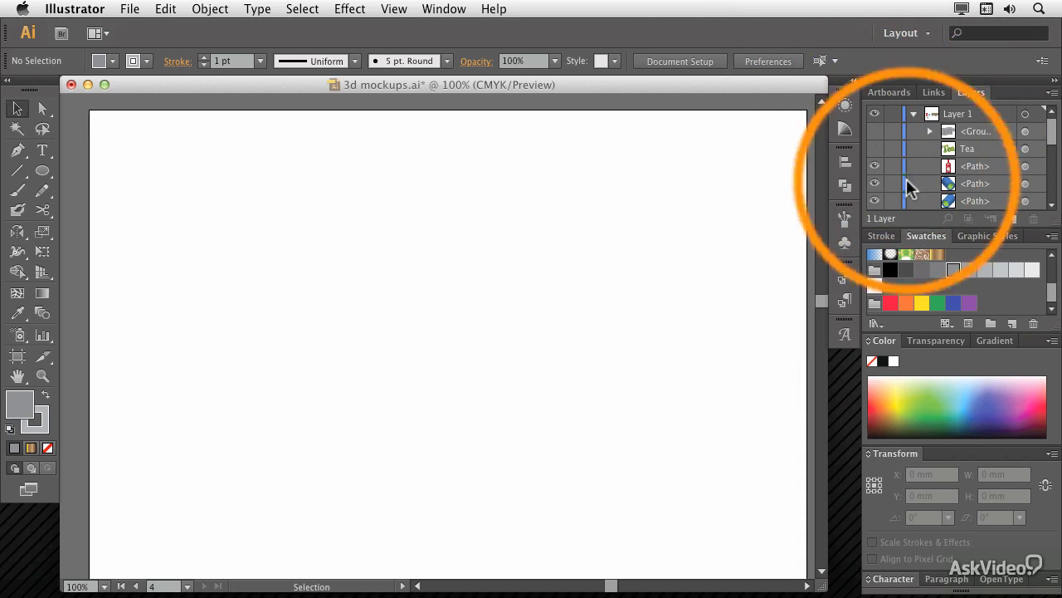
{"action": "left_click", "coordinate": [42, 171]}
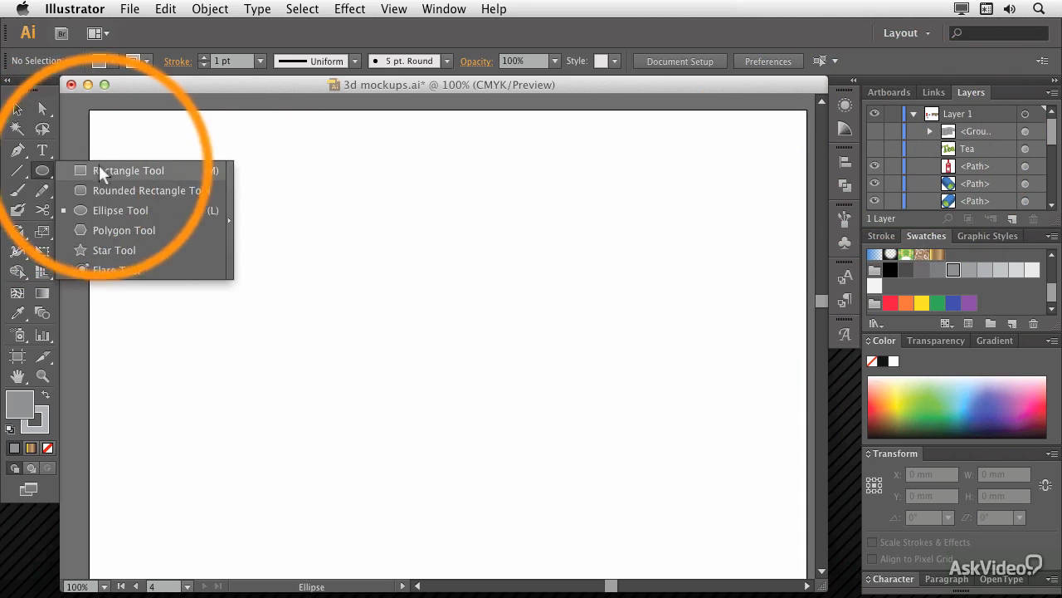
{"action": "left_click", "coordinate": [70, 171]}
{"action": "left_click_drag", "start_coordinate": [329, 301], "coordinate": [330, 303]}
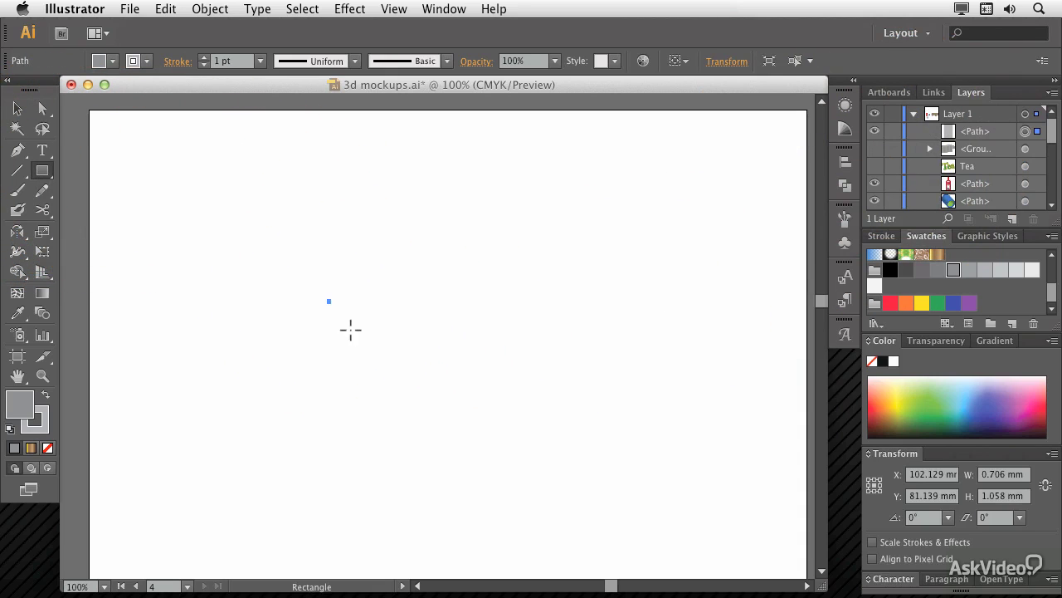
Create a 60 × 60 mm square with a light near-white fill.
{"action": "left_click", "coordinate": [342, 295]}
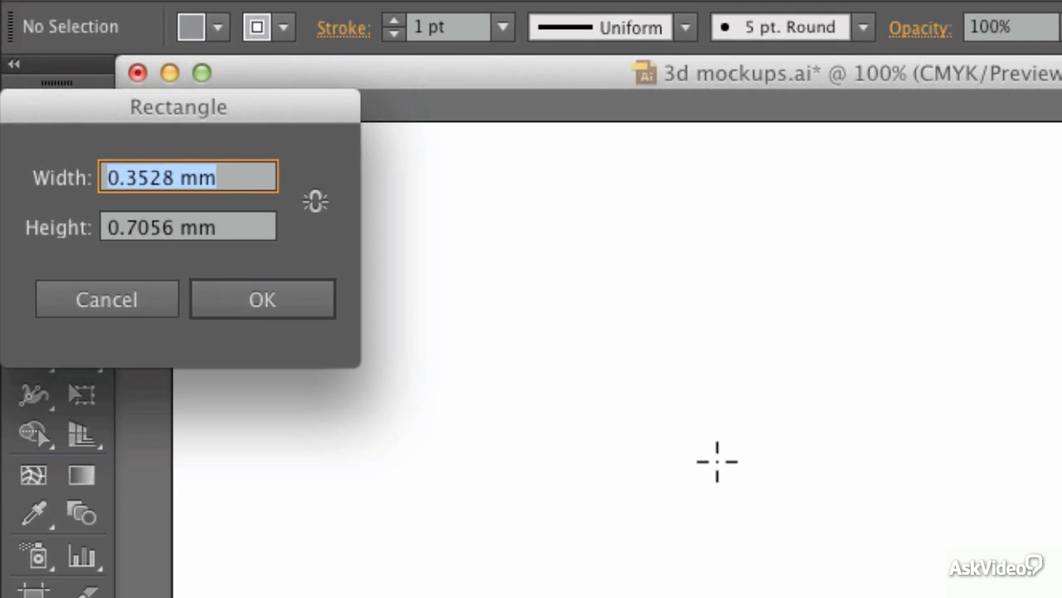
{"action": "type", "text": "60"}
{"action": "key", "text": "Tab"}
{"action": "type", "text": "60"}
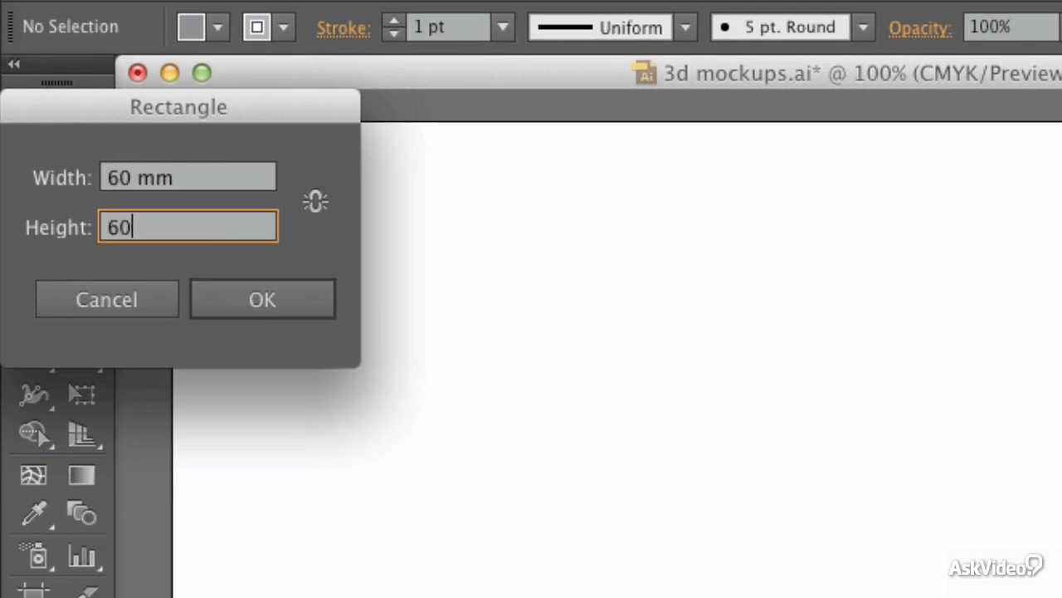
{"action": "key", "text": "Return"}
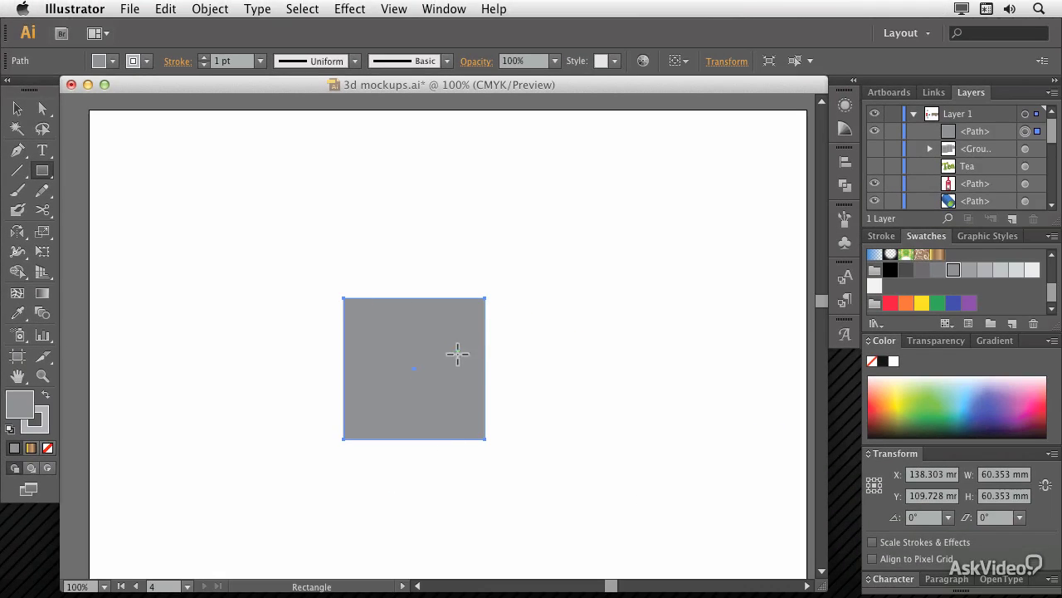
{"action": "left_click", "coordinate": [1016, 271]}
{"action": "left_click", "coordinate": [1033, 272]}
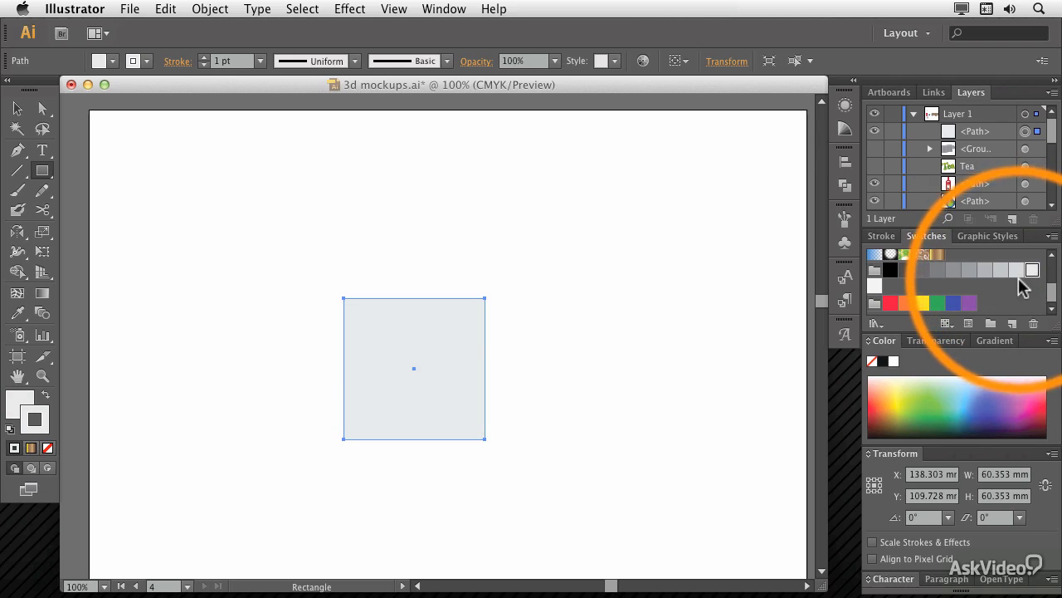
Apply Extrude & Bevel (Off-Axis Front, 170.08 pt depth) to turn the square into a cube.
{"action": "left_click", "coordinate": [349, 8]}
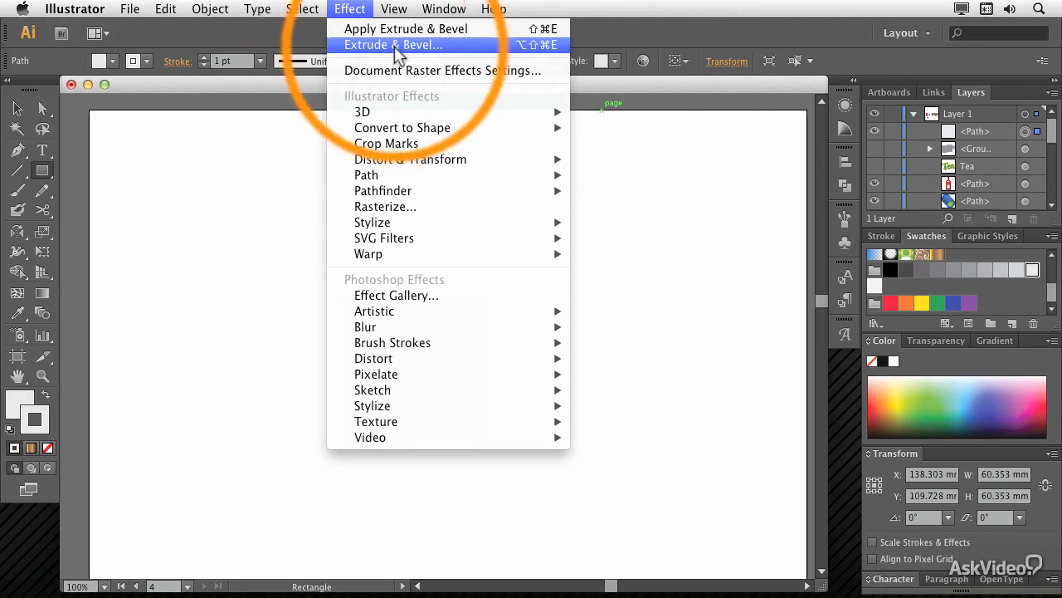
{"action": "mouse_move", "coordinate": [382, 111]}
{"action": "left_click", "coordinate": [674, 109]}
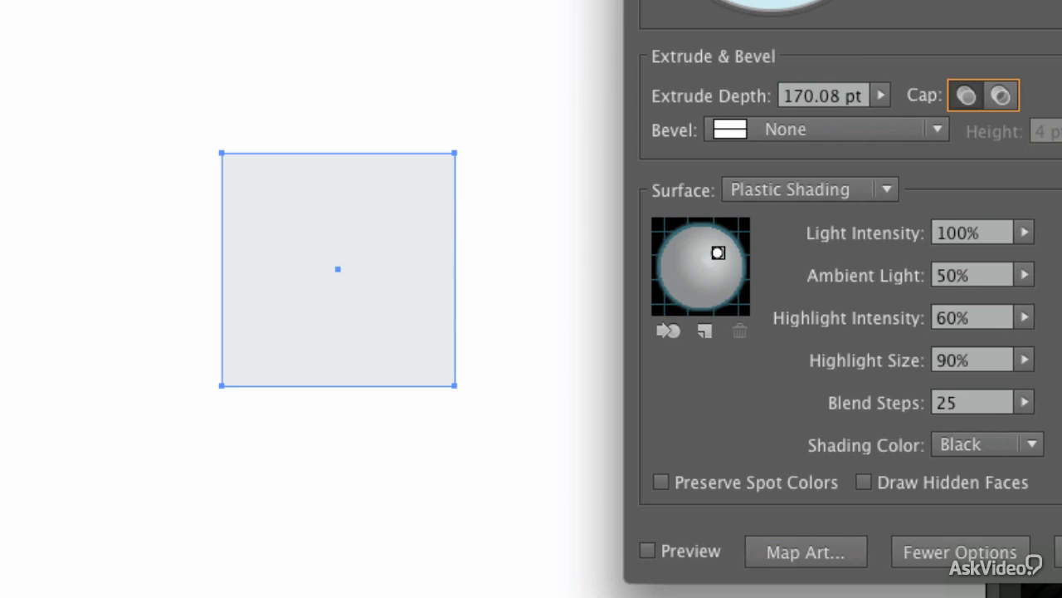
{"action": "left_click", "coordinate": [683, 548]}
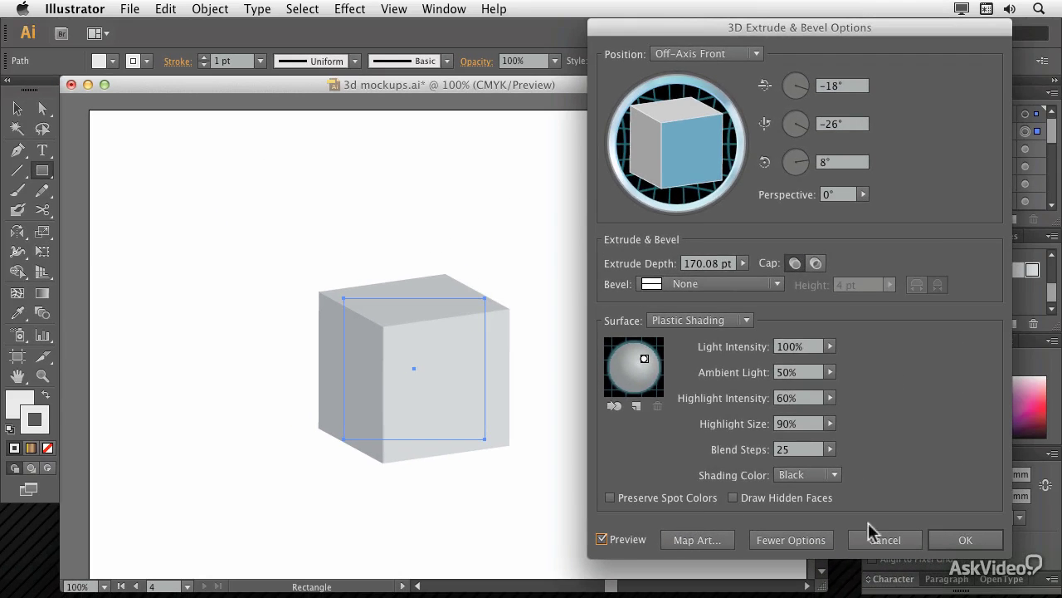
{"action": "key", "text": "Return"}
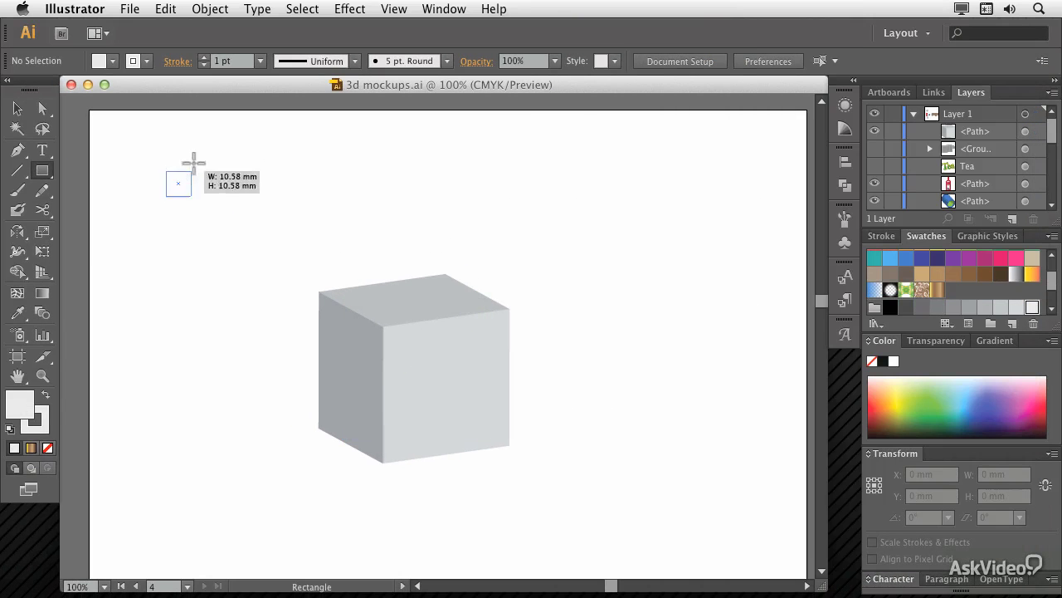
Draw a pale square with a small black centre dot, copied into a 3×3 dot grid.
{"action": "left_click_drag", "start_coordinate": [226, 129], "coordinate": [234, 127]}
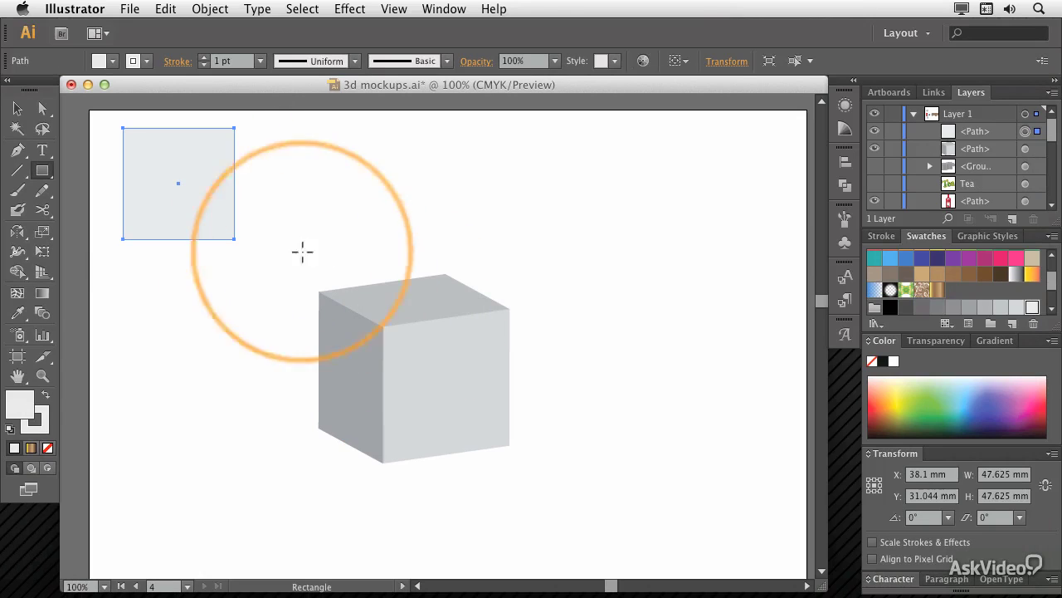
{"action": "left_click_drag", "start_coordinate": [41, 170], "coordinate": [108, 210]}
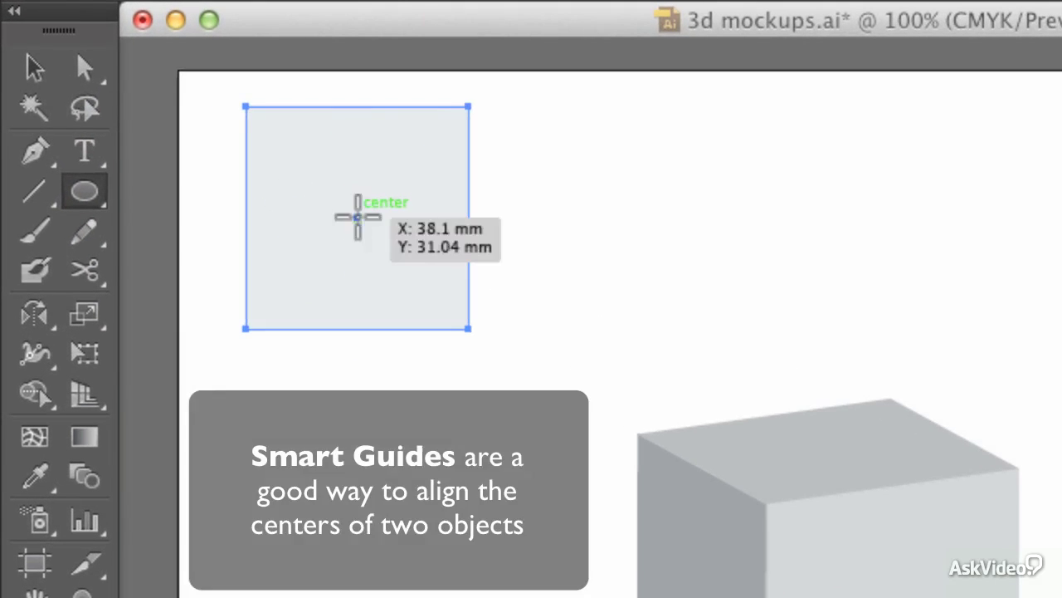
{"action": "left_click_drag", "start_coordinate": [357, 217], "coordinate": [378, 198]}
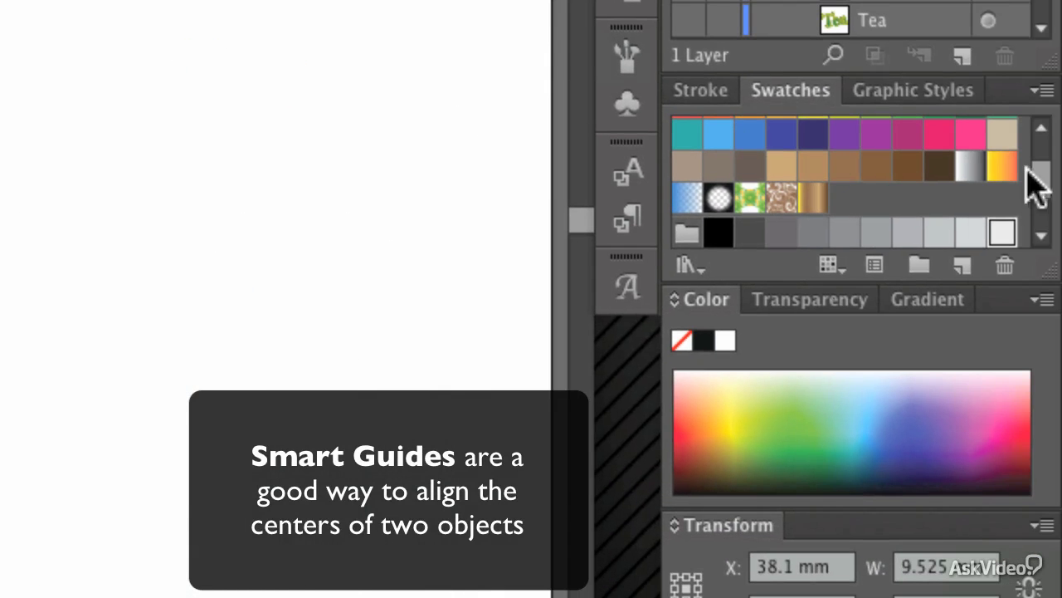
{"action": "left_click", "coordinate": [1042, 127]}
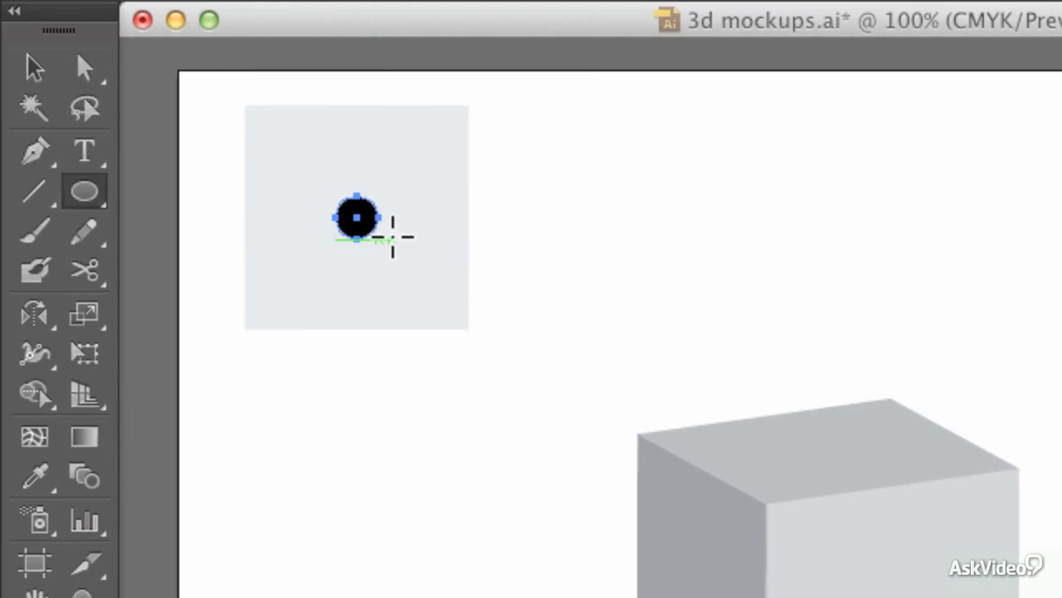
{"action": "key", "text": "v"}
{"action": "left_click_drag", "start_coordinate": [366, 215], "coordinate": [365, 272]}
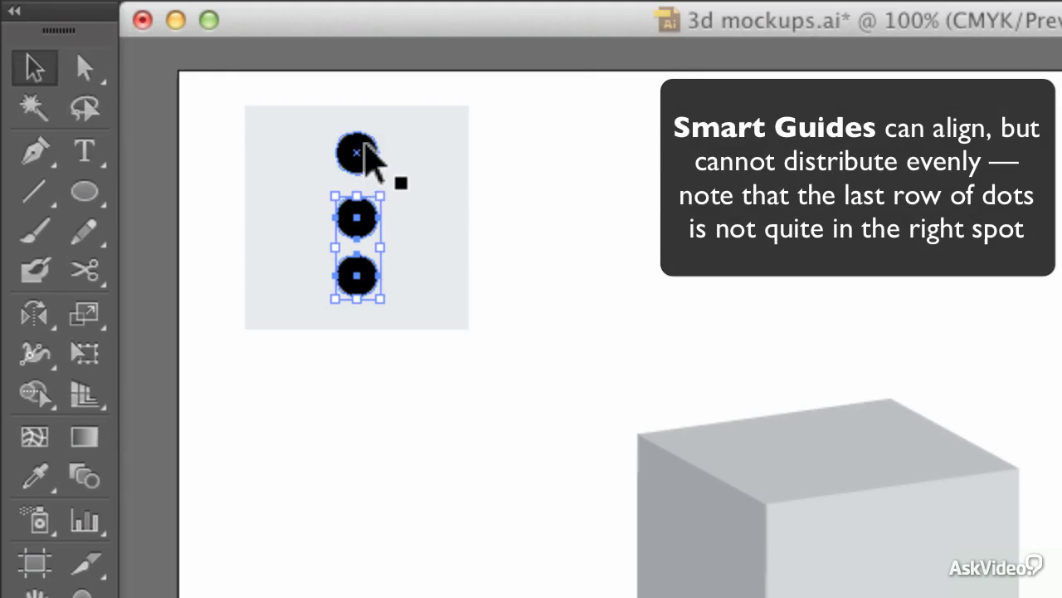
{"action": "left_click_drag", "start_coordinate": [360, 154], "coordinate": [428, 154]}
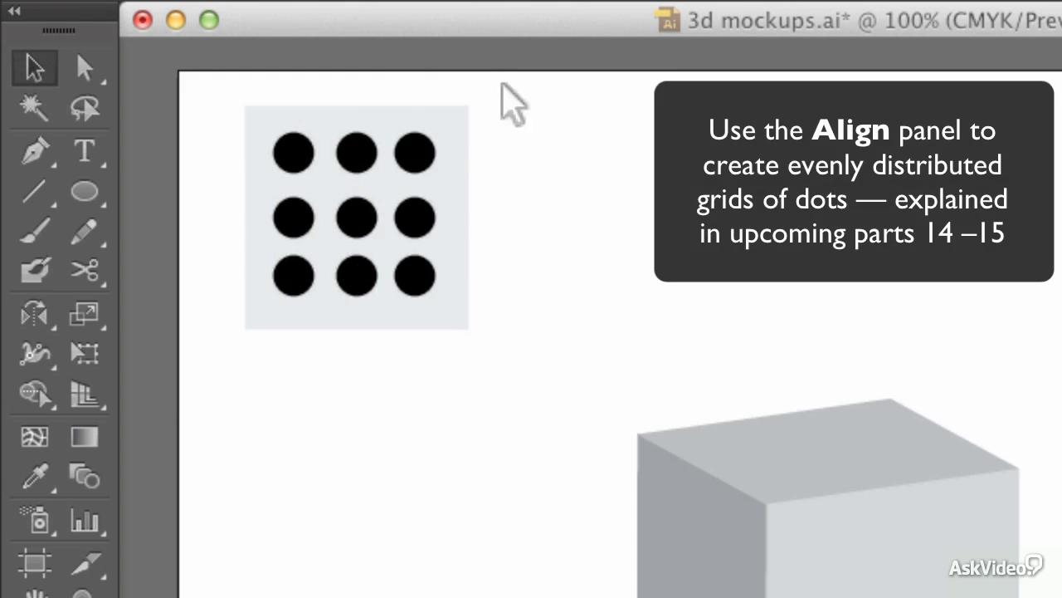
{"action": "left_click_drag", "start_coordinate": [501, 83], "coordinate": [207, 369]}
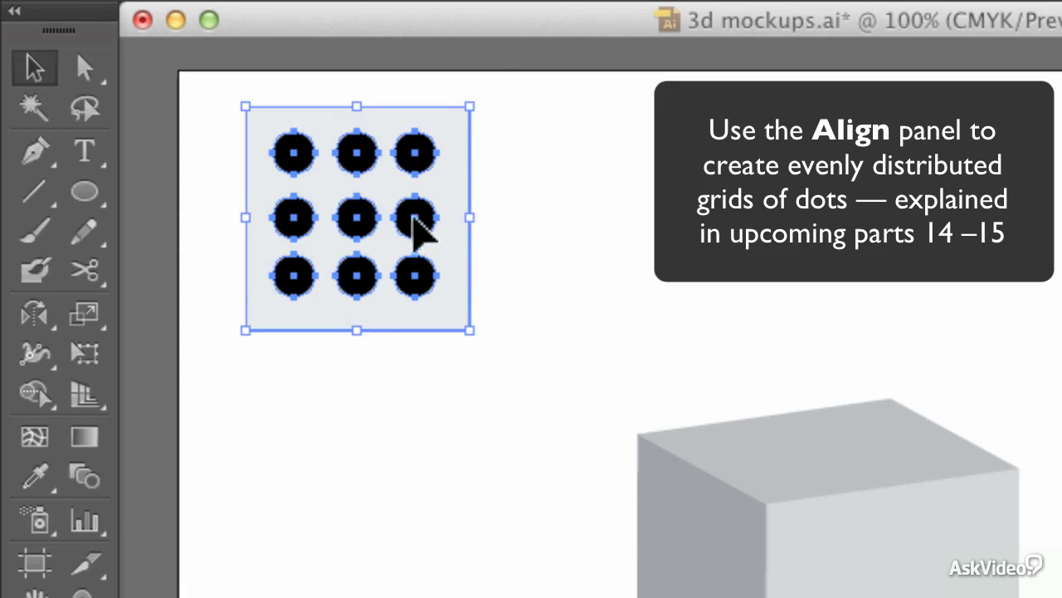
Duplicate the dotted panel to the right repeatedly, making a row of six die faces.
{"action": "left_click_drag", "start_coordinate": [394, 203], "coordinate": [705, 208]}
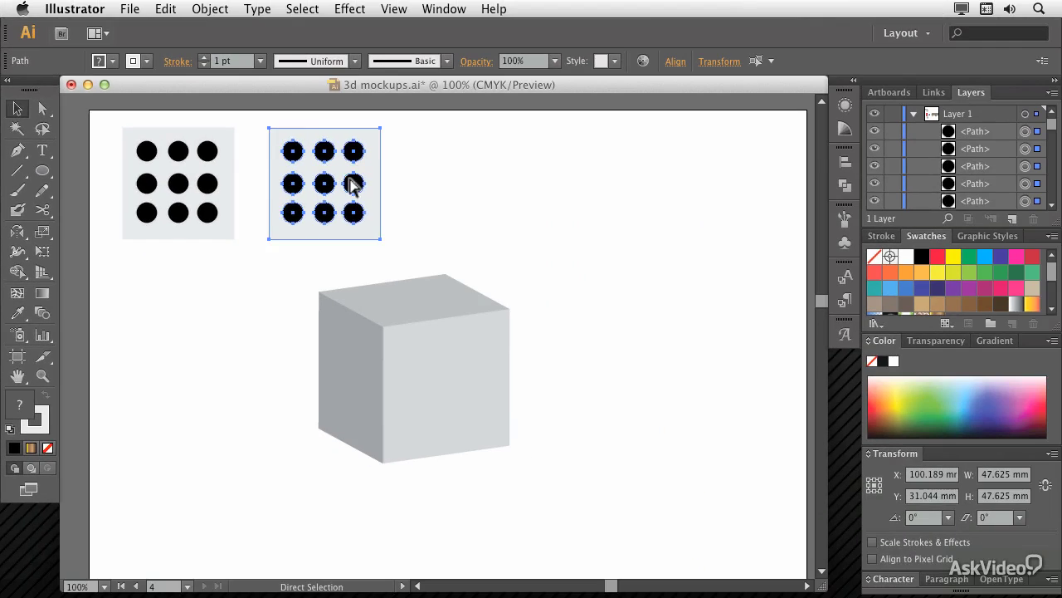
{"action": "key", "text": "super+d"}
{"action": "key", "text": "super+d"}
{"action": "key", "text": "super+d"}
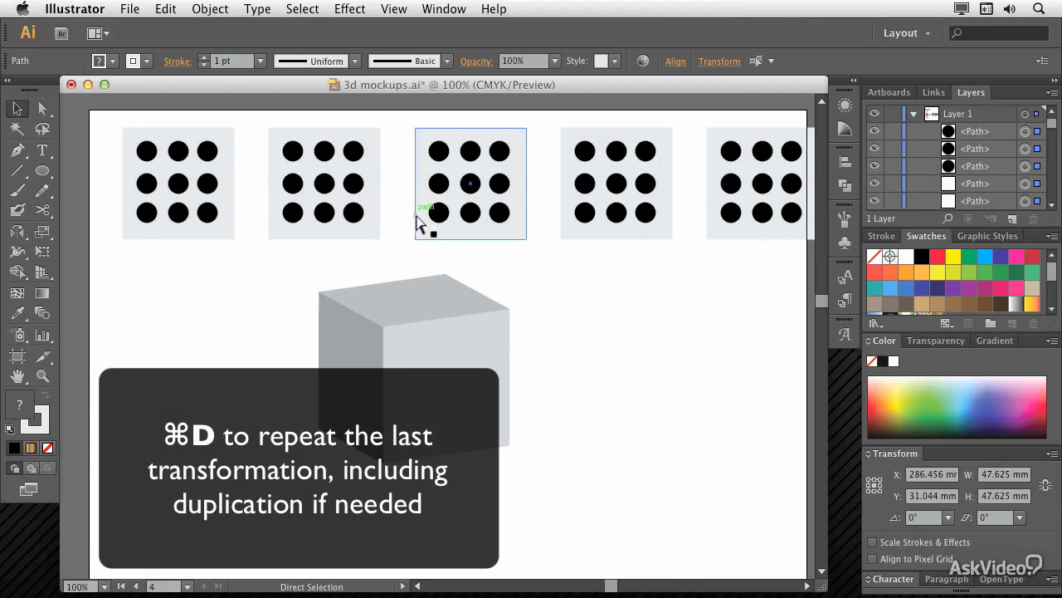
{"action": "left_click_drag", "start_coordinate": [691, 240], "coordinate": [295, 219]}
{"action": "left_click_drag", "start_coordinate": [186, 150], "coordinate": [186, 190]}
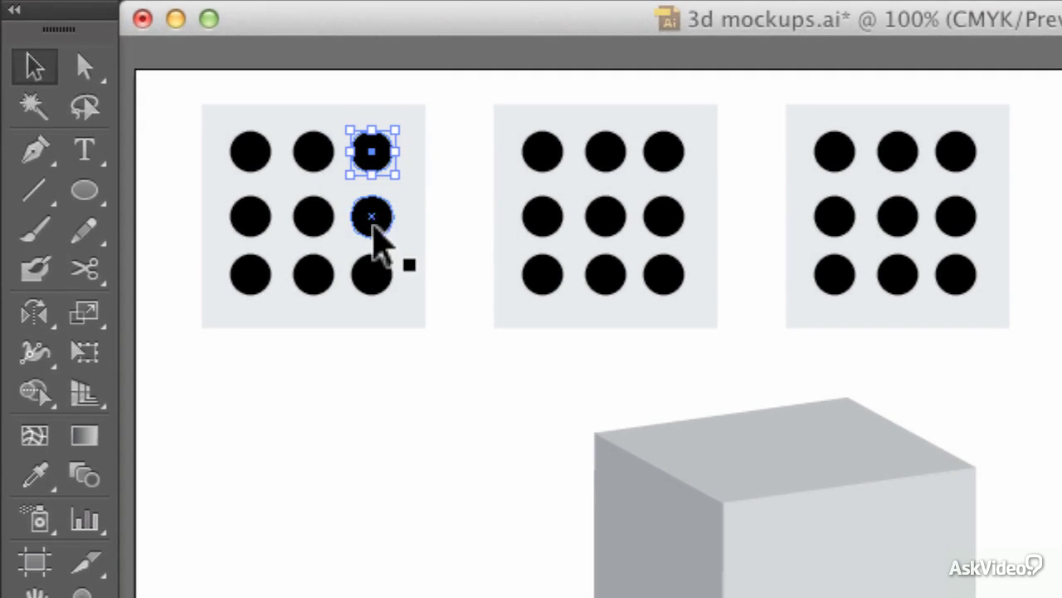
Delete all but the centre dot on the first grid to make the one face.
{"action": "left_click", "coordinate": [372, 217], "text": "shift"}
{"action": "left_click", "coordinate": [373, 275], "text": "shift"}
{"action": "left_click", "coordinate": [315, 276], "text": "shift"}
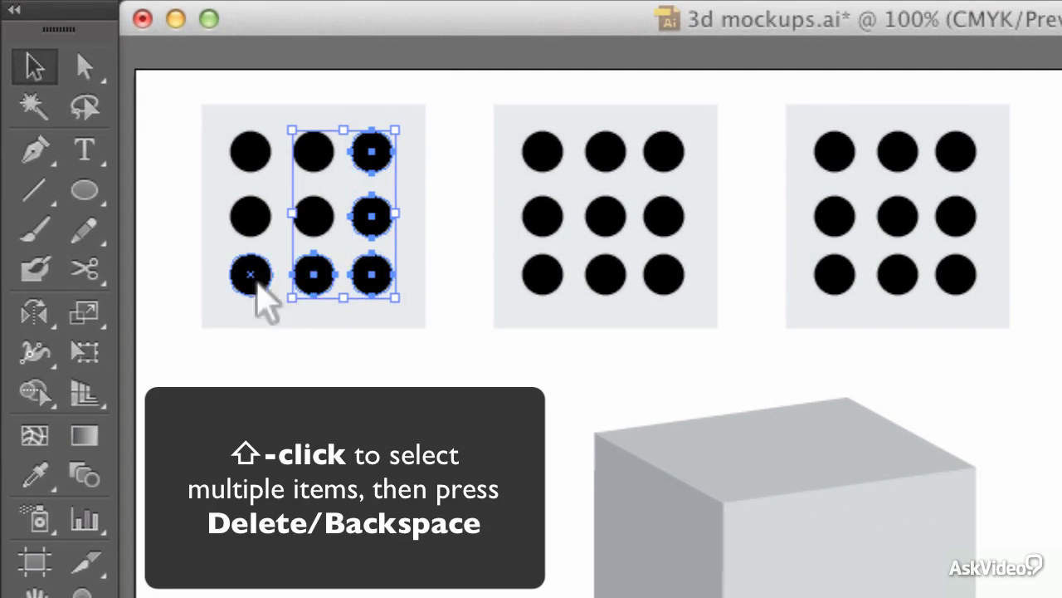
{"action": "left_click", "coordinate": [253, 274], "text": "shift"}
{"action": "left_click", "coordinate": [258, 214], "text": "shift"}
{"action": "left_click", "coordinate": [314, 148], "text": "shift"}
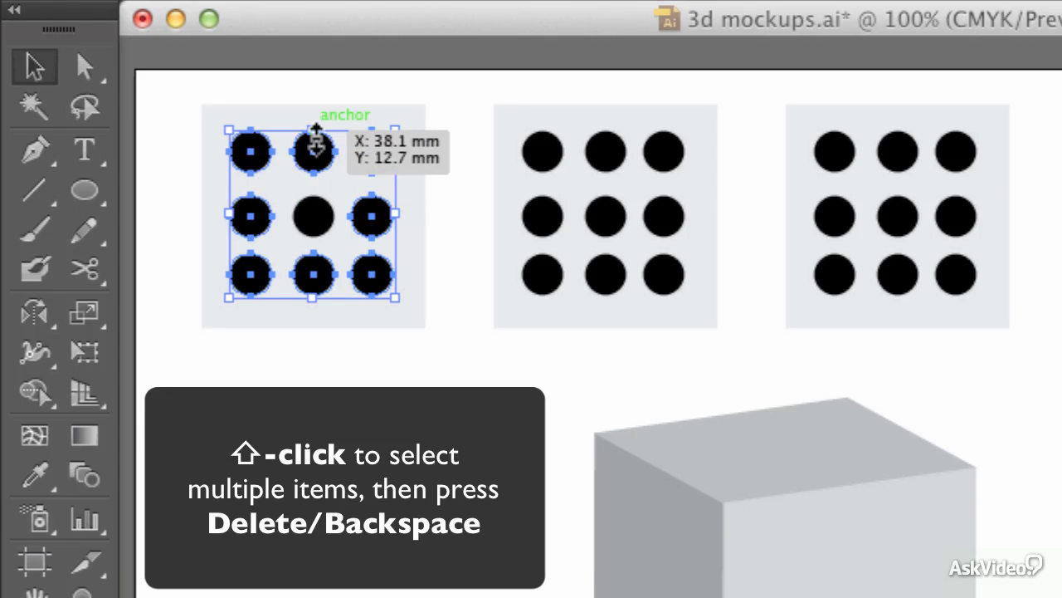
{"action": "key", "text": "Delete"}
Delete the extra dots on the second grid to leave the two face.
{"action": "left_click", "coordinate": [605, 150]}
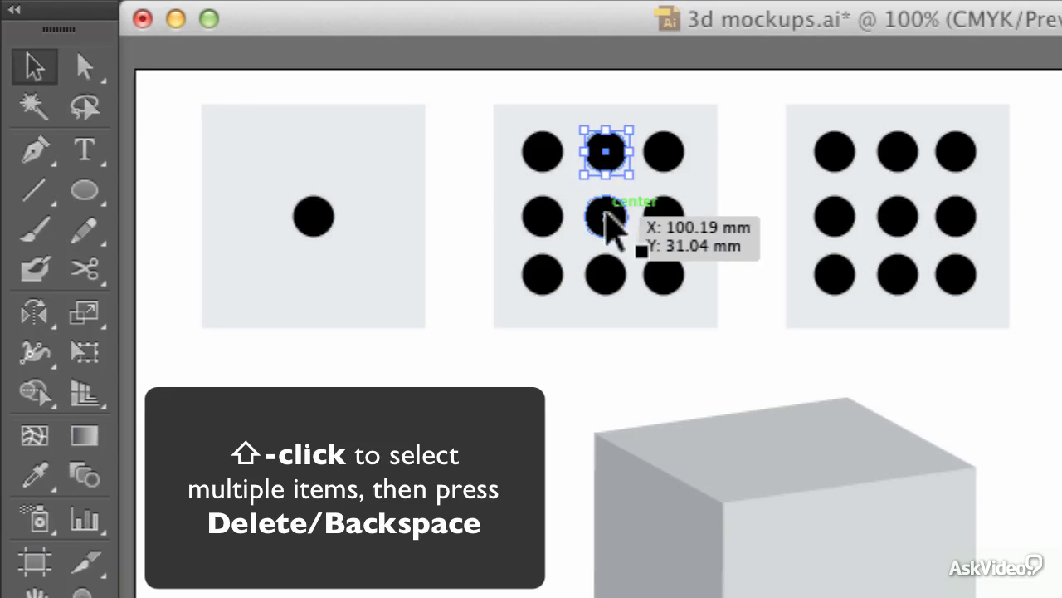
{"action": "left_click", "coordinate": [605, 216], "text": "shift"}
{"action": "left_click", "coordinate": [542, 216], "text": "shift"}
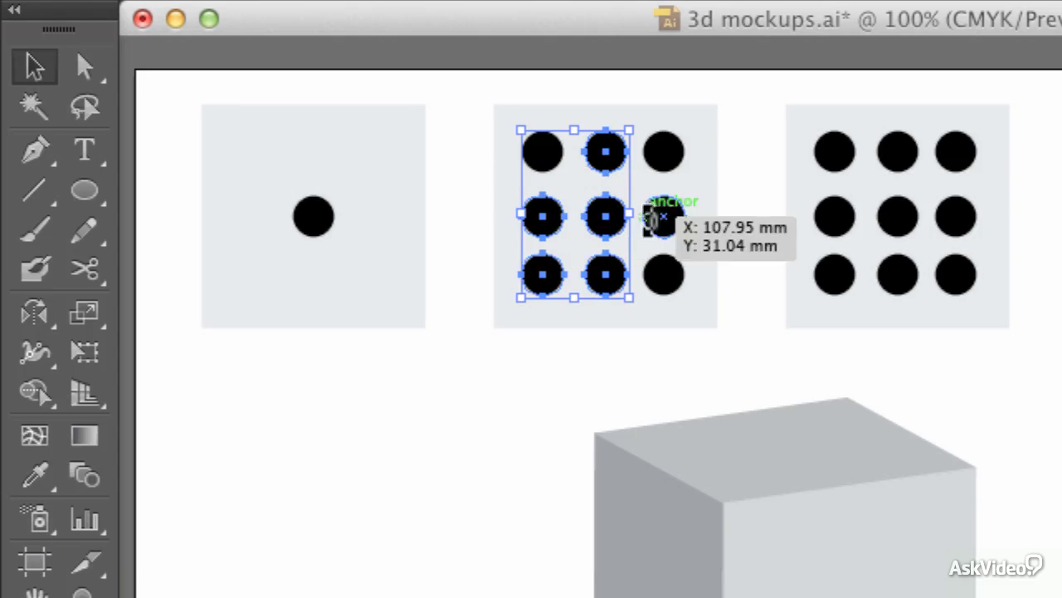
{"action": "left_click", "coordinate": [662, 217], "text": "shift"}
{"action": "left_click", "coordinate": [664, 157], "text": "shift"}
{"action": "key", "text": "Delete"}
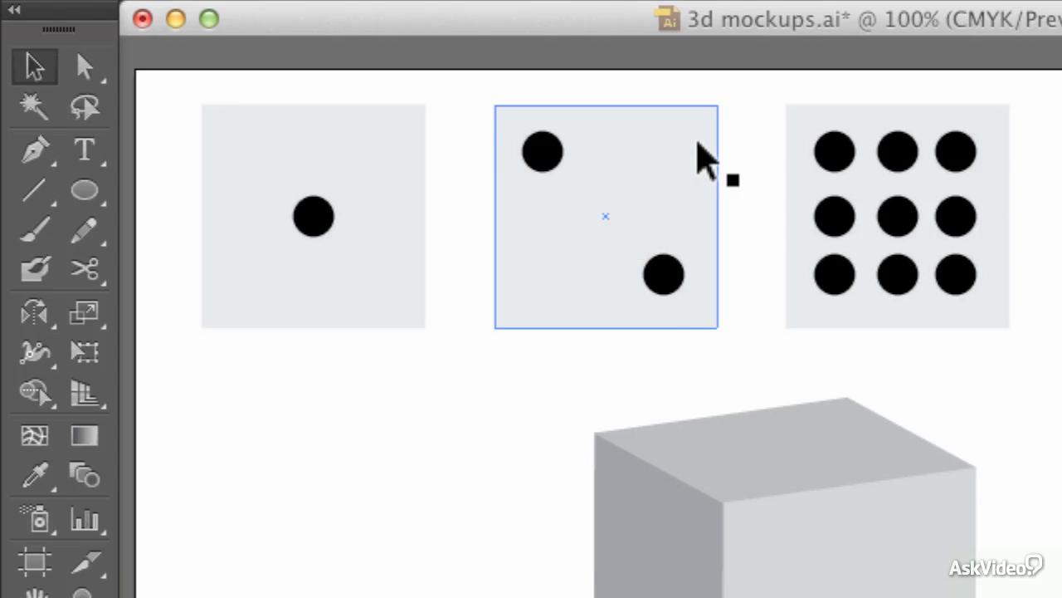
Trim the third grid down to a diagonal three-dot face.
{"action": "left_click", "coordinate": [909, 151]}
{"action": "left_click", "coordinate": [954, 152], "text": "shift"}
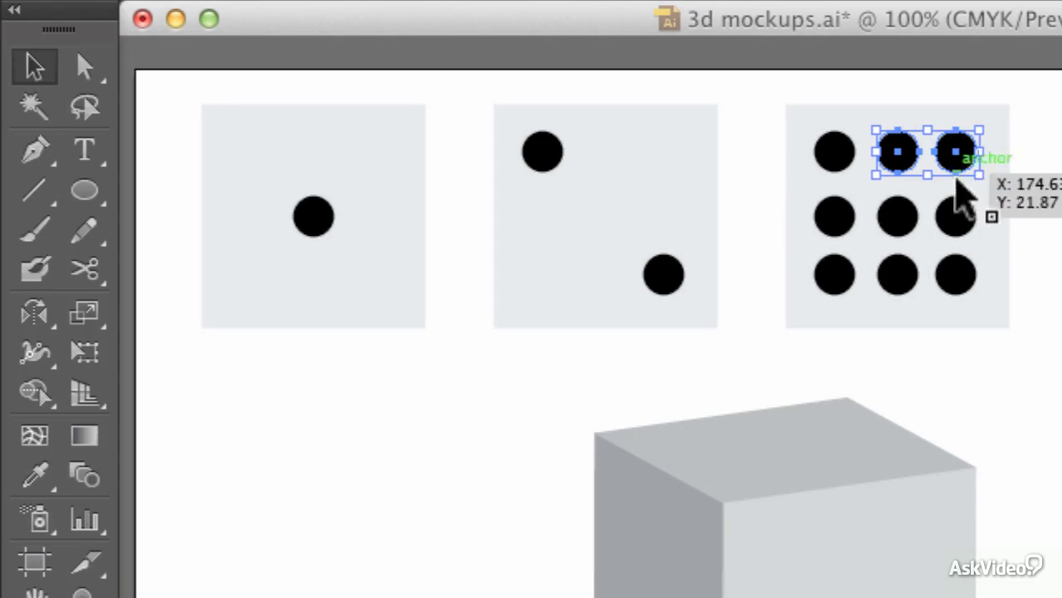
{"action": "left_click", "coordinate": [956, 215], "text": "shift"}
{"action": "left_click", "coordinate": [897, 274], "text": "shift"}
{"action": "left_click", "coordinate": [849, 268], "text": "shift"}
{"action": "left_click", "coordinate": [834, 215], "text": "shift"}
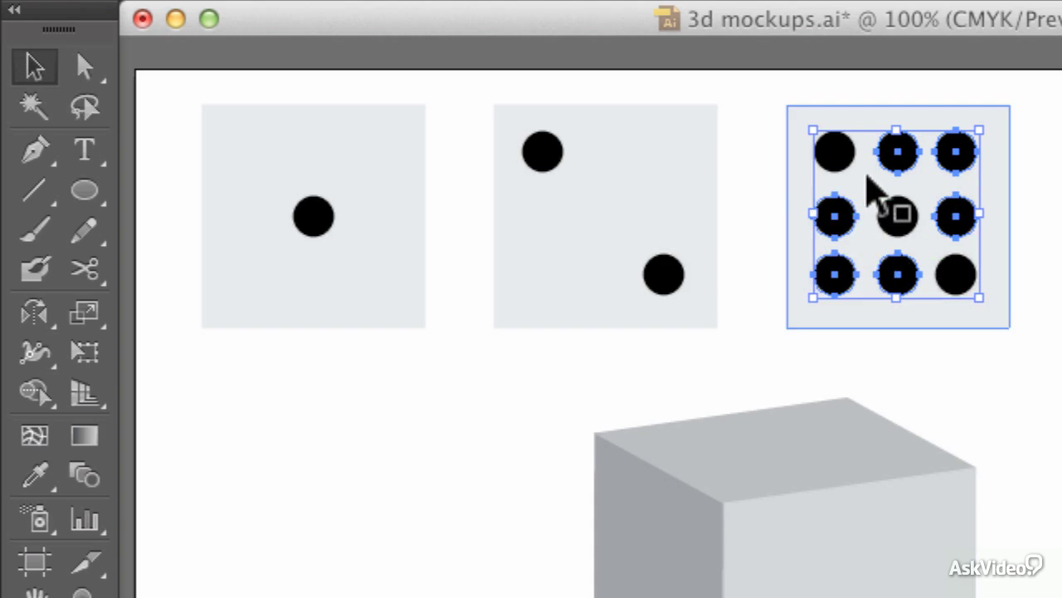
{"action": "key", "text": "Delete"}
Remove the centre and side dots so the next grid shows four corner dots.
{"action": "left_click", "coordinate": [536, 159]}
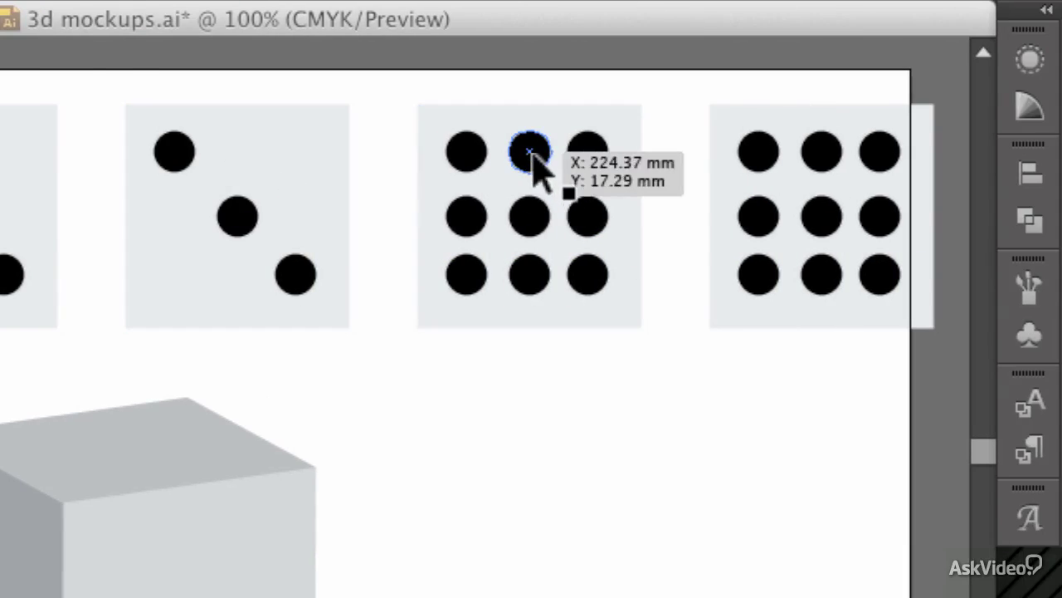
{"action": "left_click", "coordinate": [534, 209], "text": "shift"}
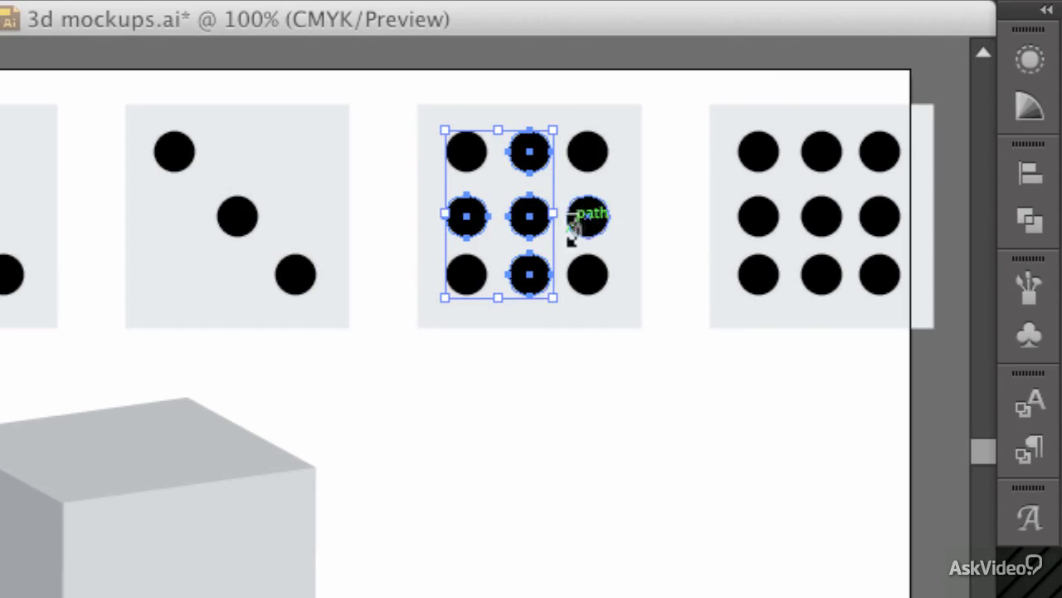
{"action": "left_click", "coordinate": [591, 217], "text": "shift"}
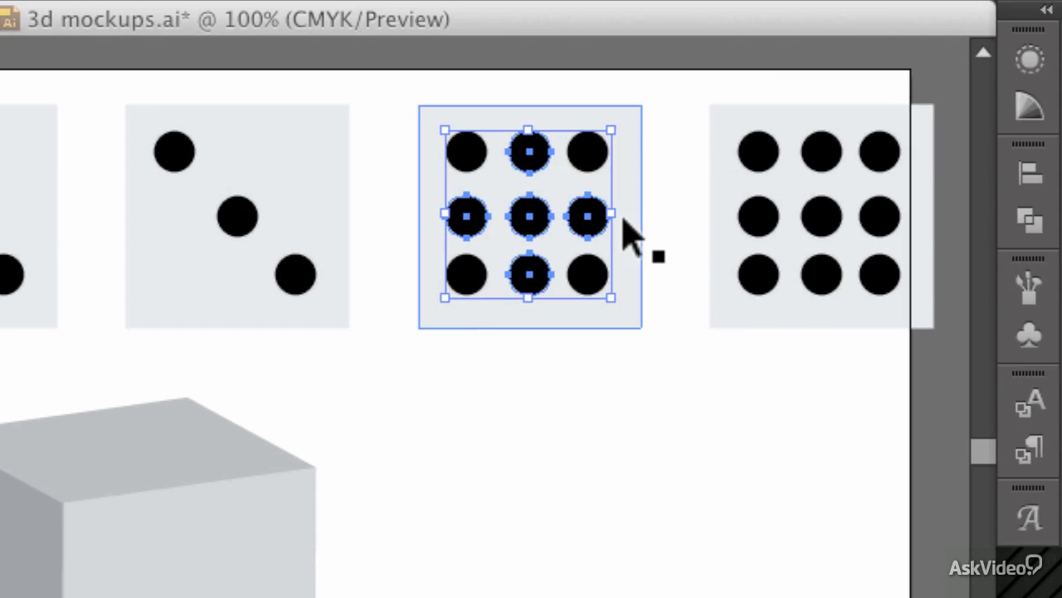
{"action": "key", "text": "Delete"}
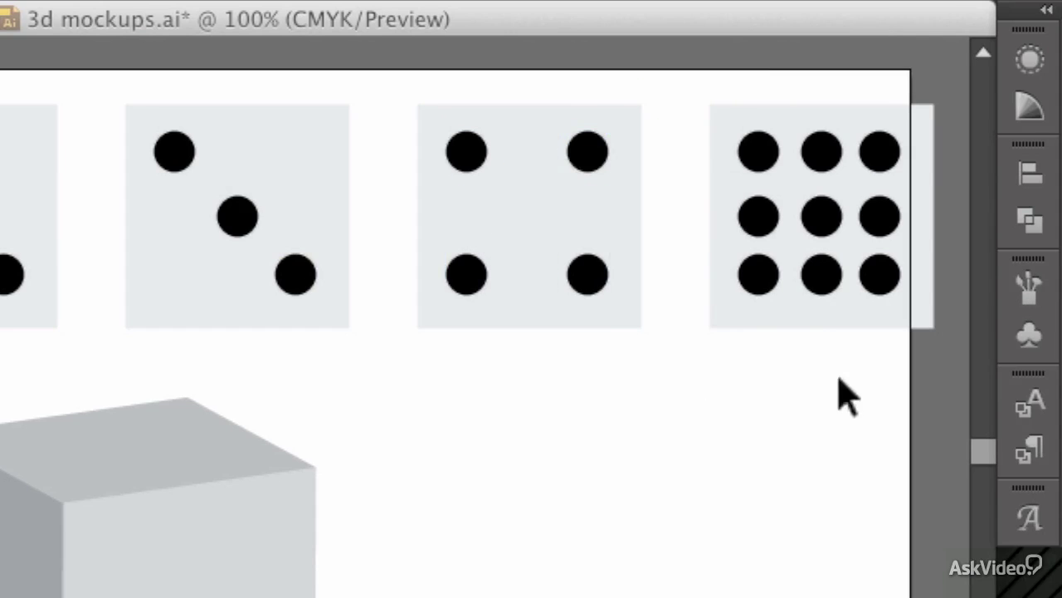
Remove the four edge-middle dots to leave the five-dot pattern.
{"action": "left_click", "coordinate": [755, 218]}
{"action": "left_click", "coordinate": [818, 273], "text": "shift"}
{"action": "left_click", "coordinate": [867, 208], "text": "shift"}
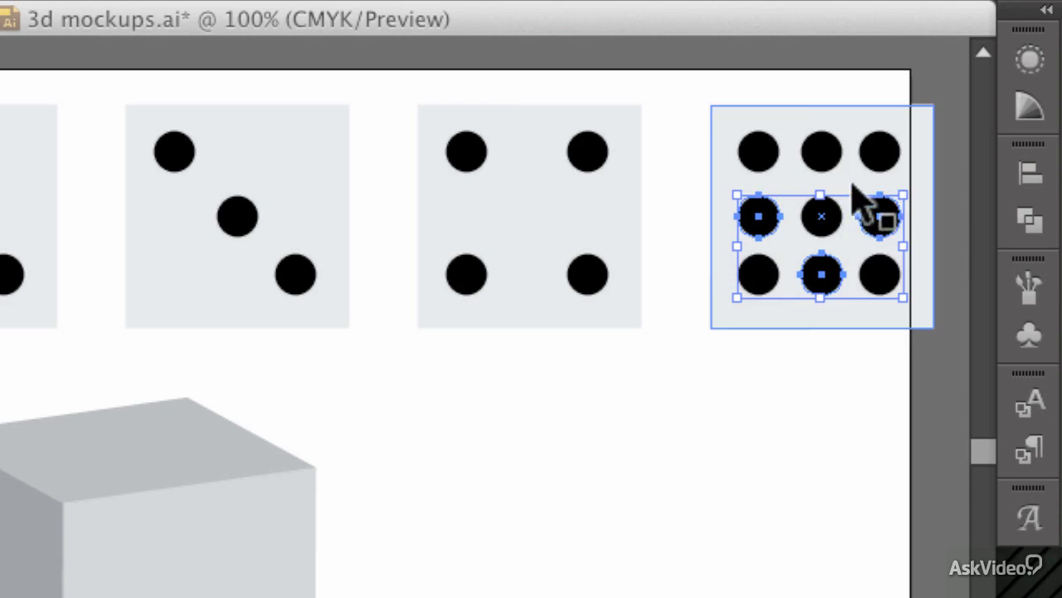
{"action": "left_click", "coordinate": [842, 153], "text": "shift"}
{"action": "key", "text": "Delete"}
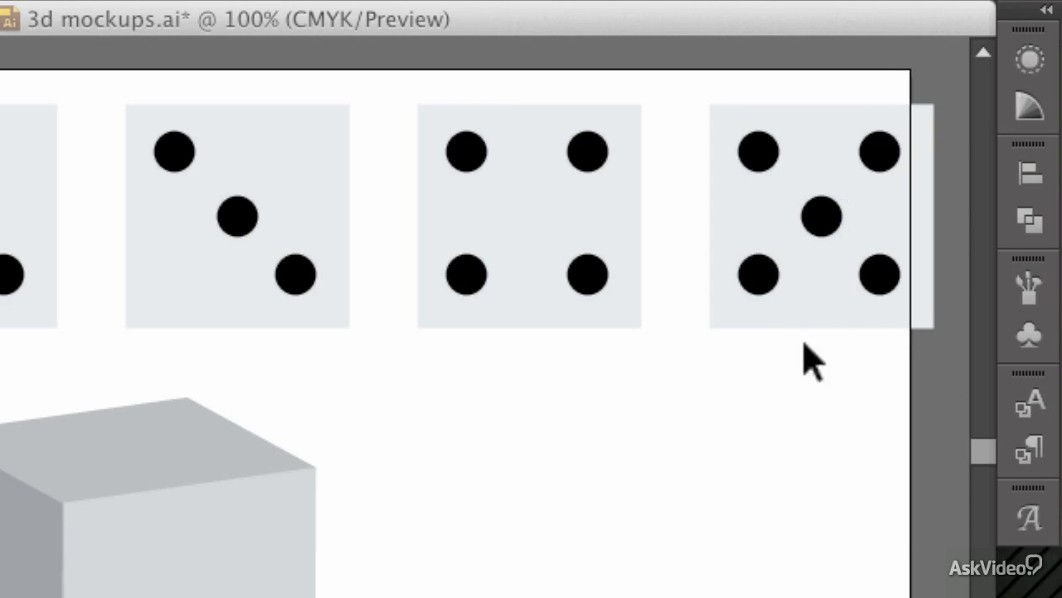
Delete the middle row of the last grid to form the six face.
{"action": "left_click_drag", "start_coordinate": [804, 342], "coordinate": [368, 351]}
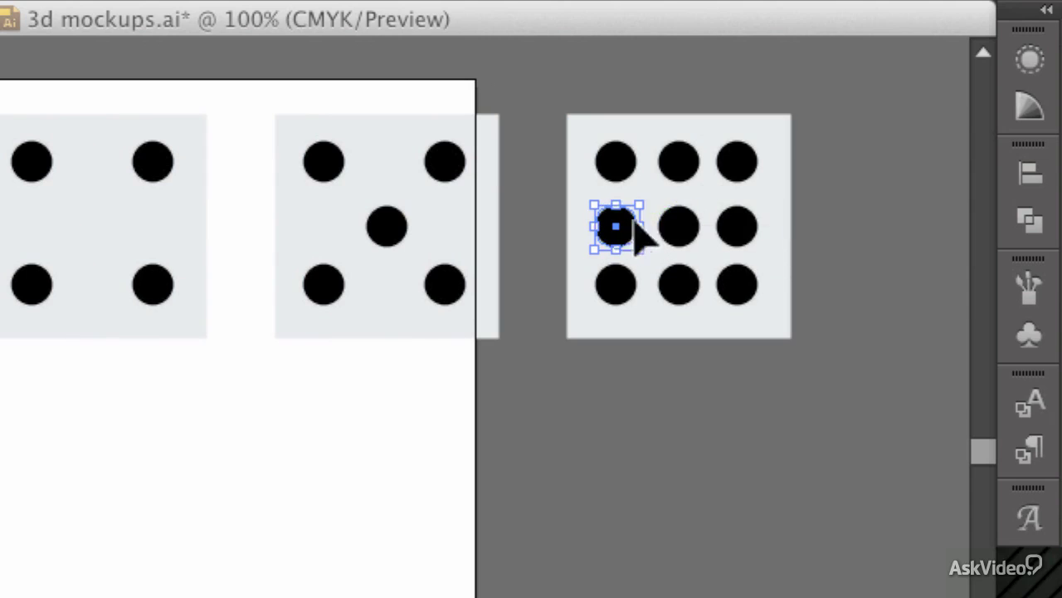
{"action": "left_click", "coordinate": [680, 229], "text": "shift"}
{"action": "left_click", "coordinate": [737, 228], "text": "shift"}
{"action": "key", "text": "Delete"}
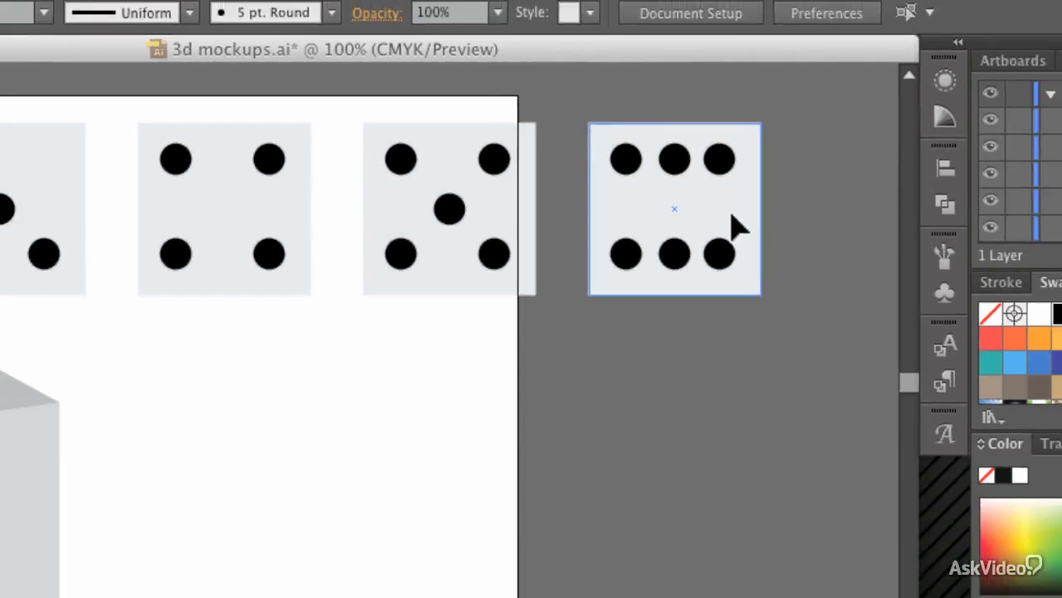
{"action": "left_click", "coordinate": [782, 341]}
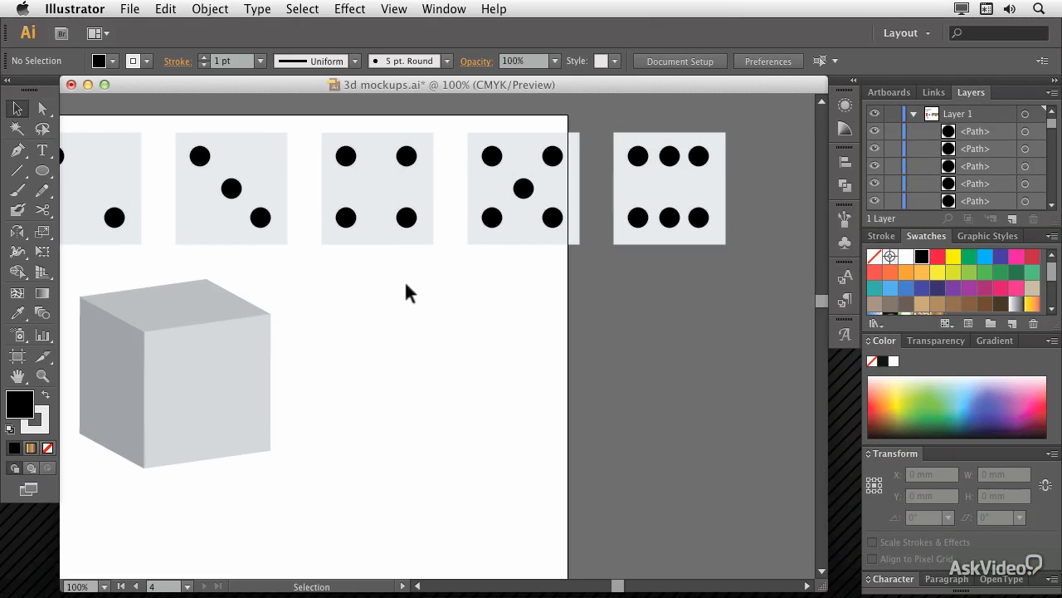
{"action": "scroll", "coordinate": [407, 292], "scroll_direction": "left", "scroll_amount": 6}
{"action": "left_click_drag", "start_coordinate": [108, 152], "coordinate": [266, 290]}
Save the one- and two-dot dice as symbols named 1 and 2.
{"action": "left_click", "coordinate": [844, 241]}
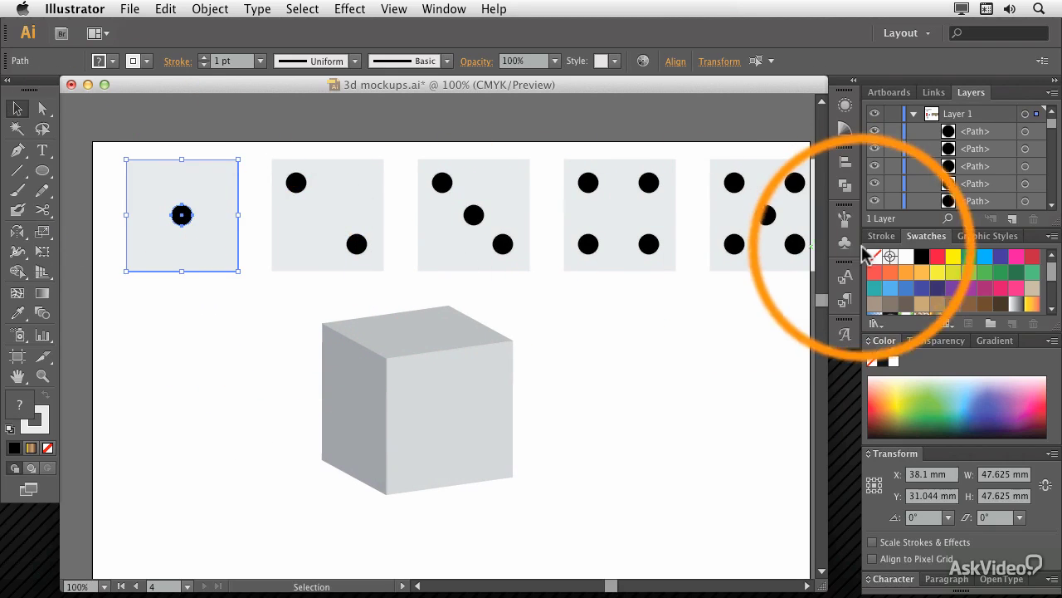
{"action": "left_click", "coordinate": [775, 301]}
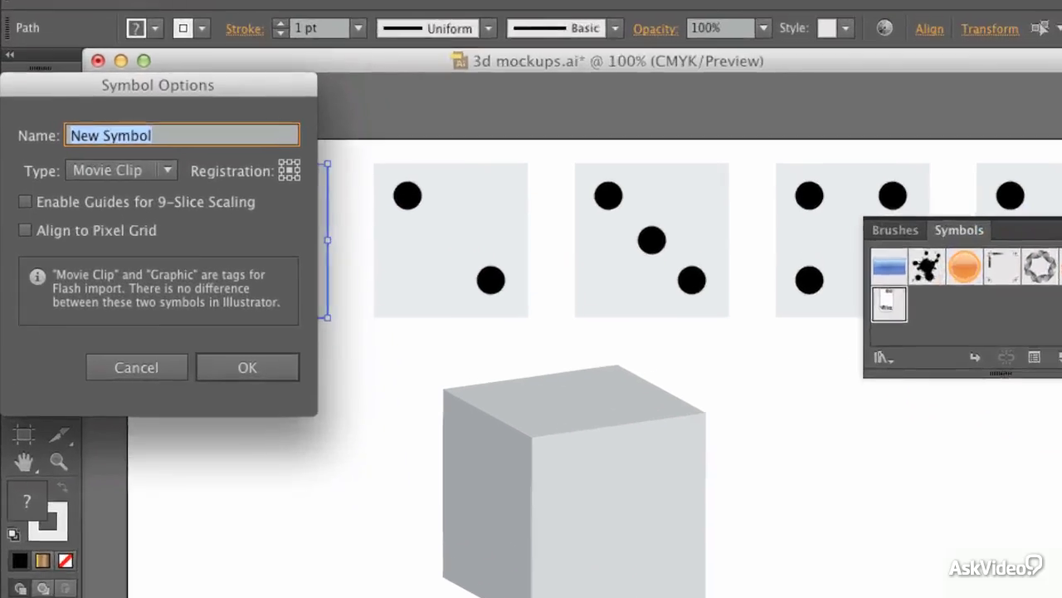
{"action": "type", "text": "1"}
{"action": "key", "text": "Return"}
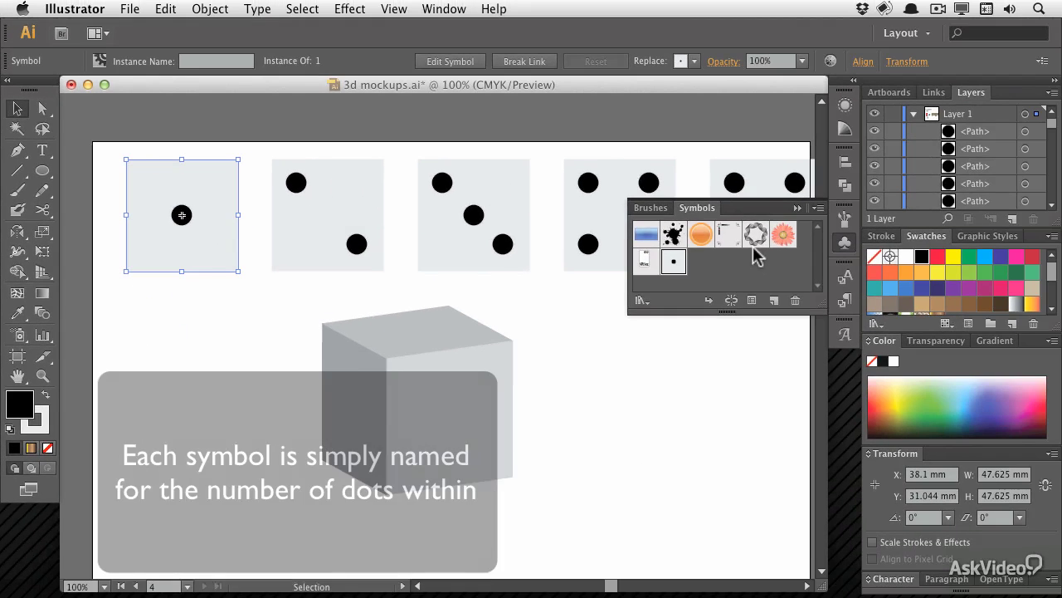
{"action": "left_click", "coordinate": [369, 253]}
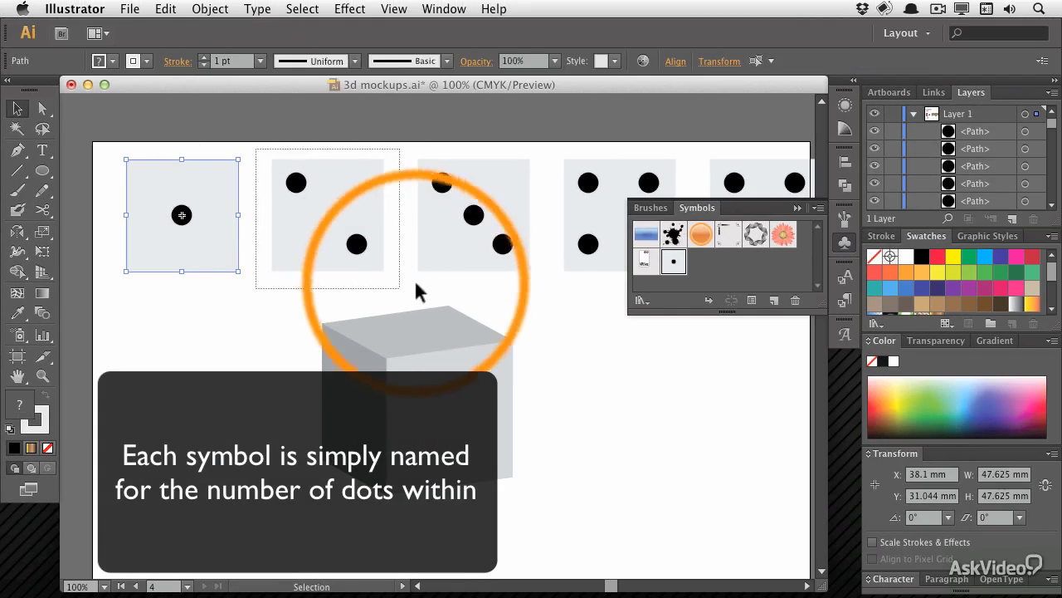
{"action": "left_click", "coordinate": [775, 301]}
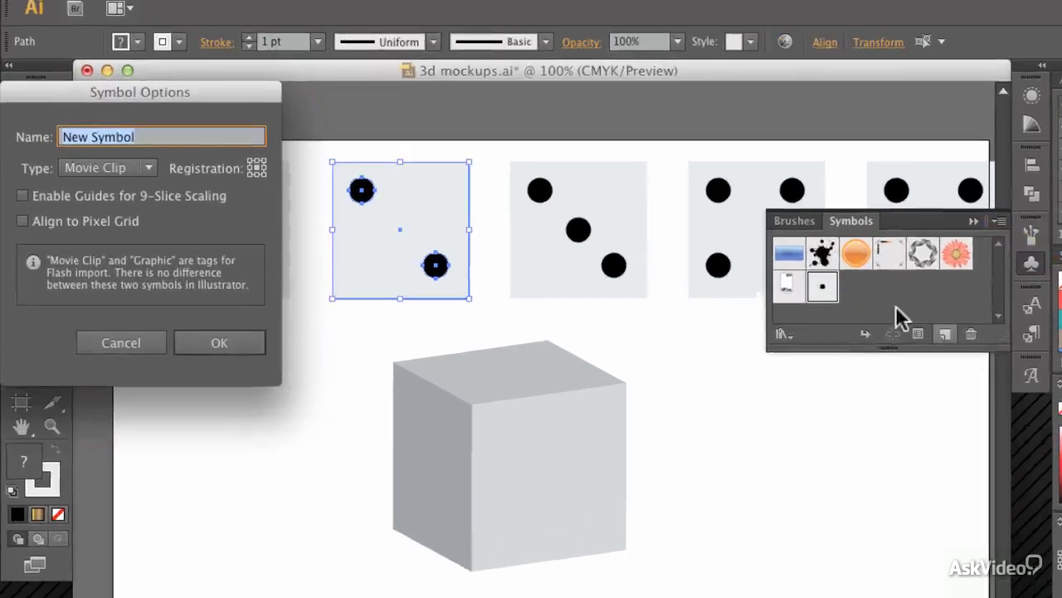
{"action": "type", "text": "2"}
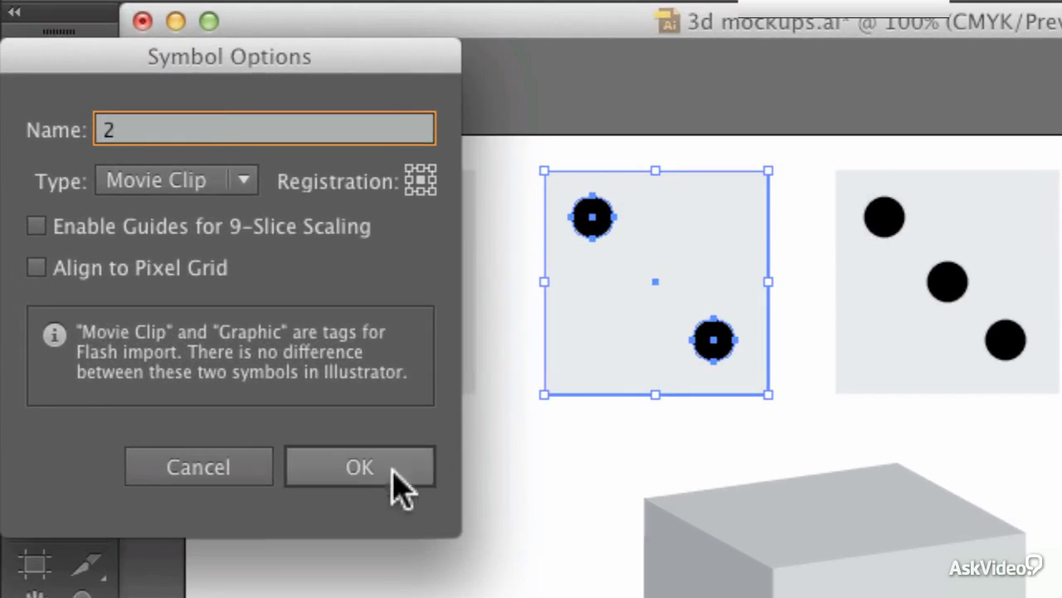
{"action": "left_click", "coordinate": [226, 348]}
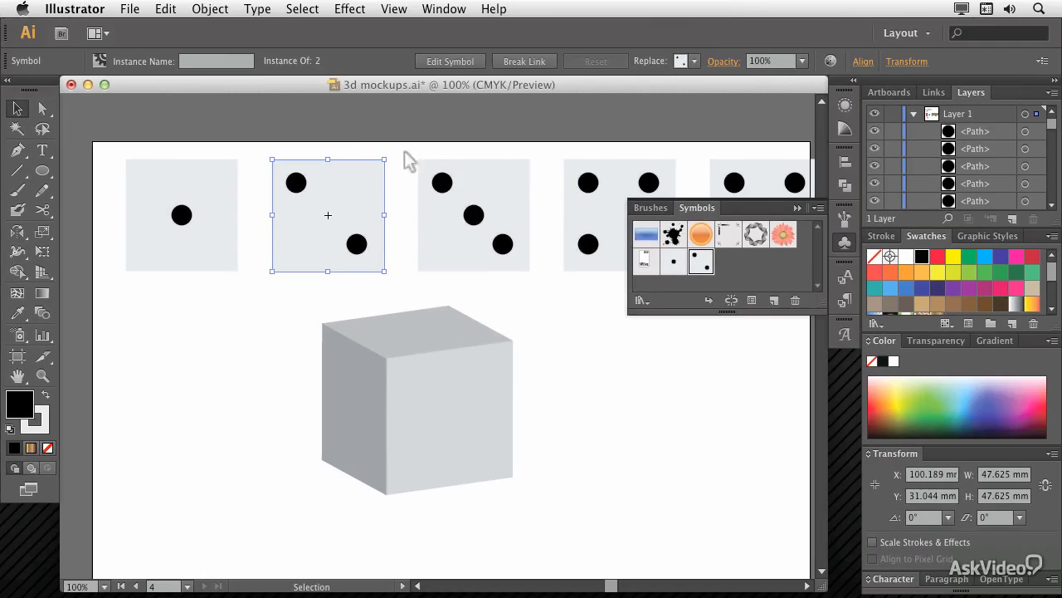
Save the three- and four-dot dice as symbols named 3 and 4.
{"action": "left_click_drag", "start_coordinate": [405, 151], "coordinate": [538, 293]}
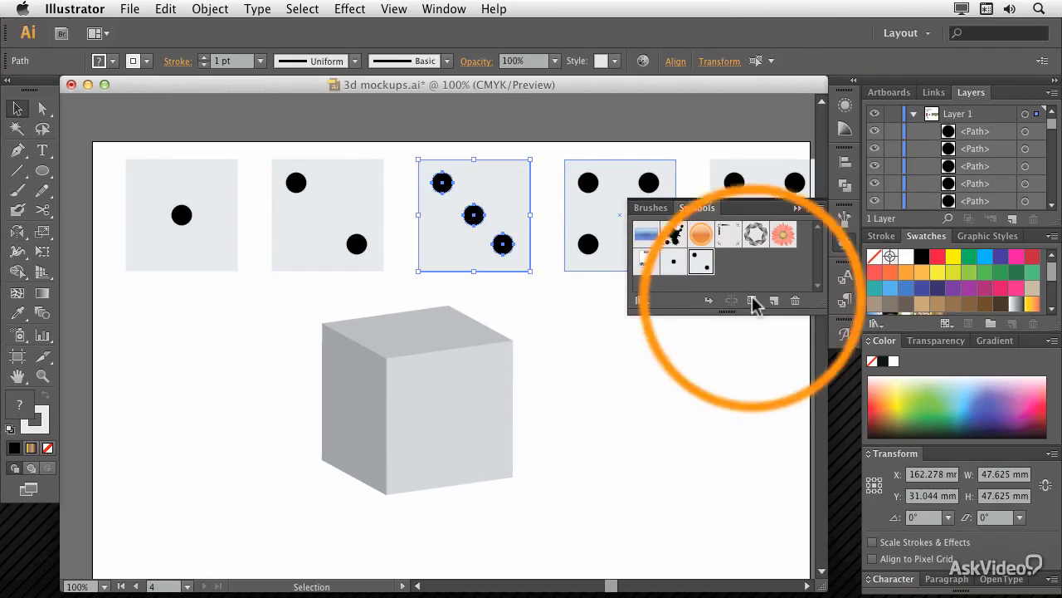
{"action": "left_click", "coordinate": [775, 301]}
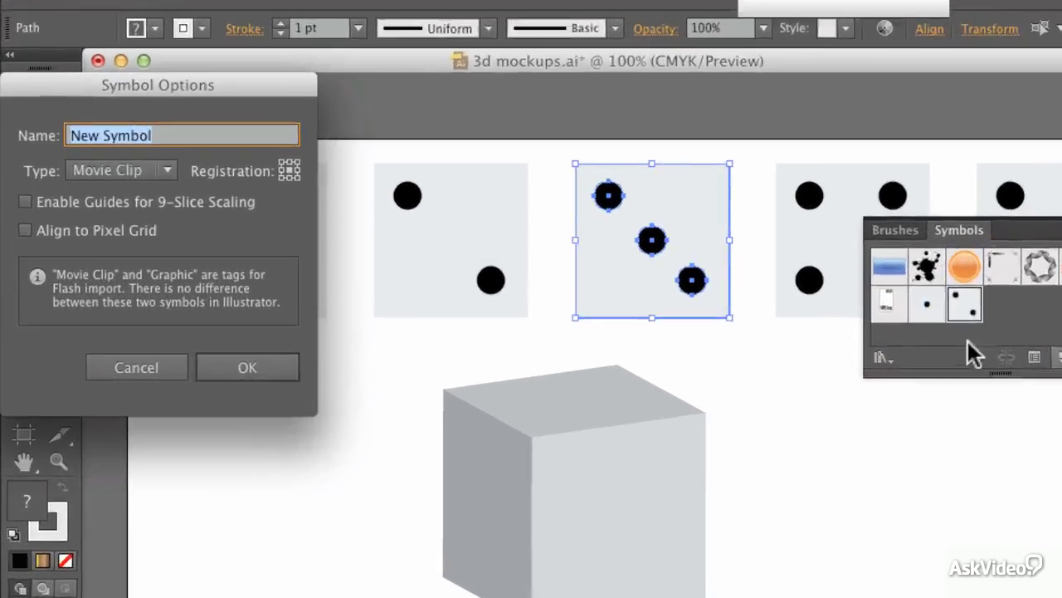
{"action": "type", "text": "3"}
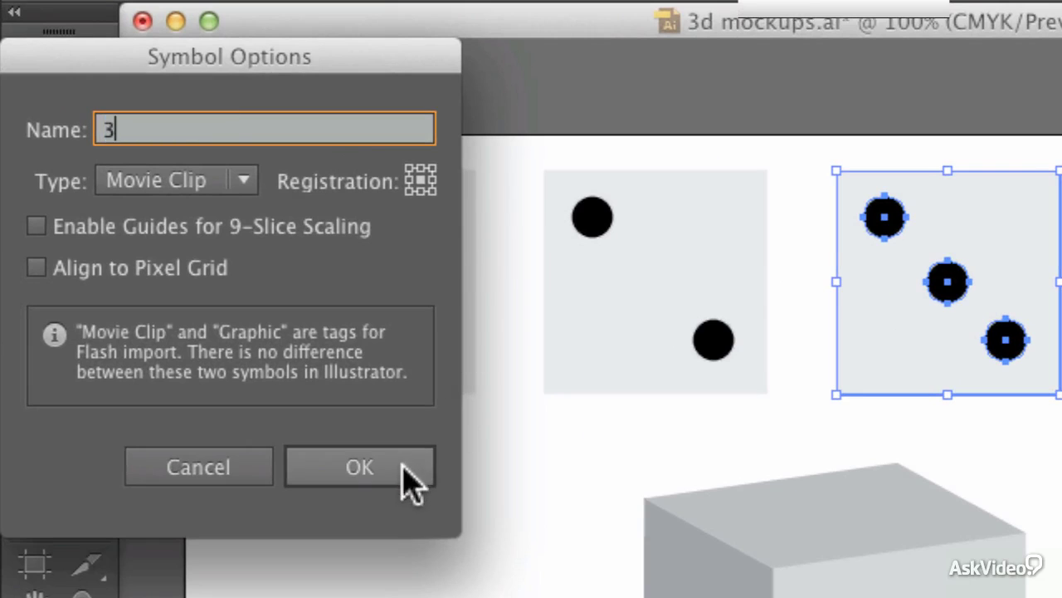
{"action": "left_click", "coordinate": [270, 374]}
{"action": "left_click_drag", "start_coordinate": [561, 152], "coordinate": [689, 294]}
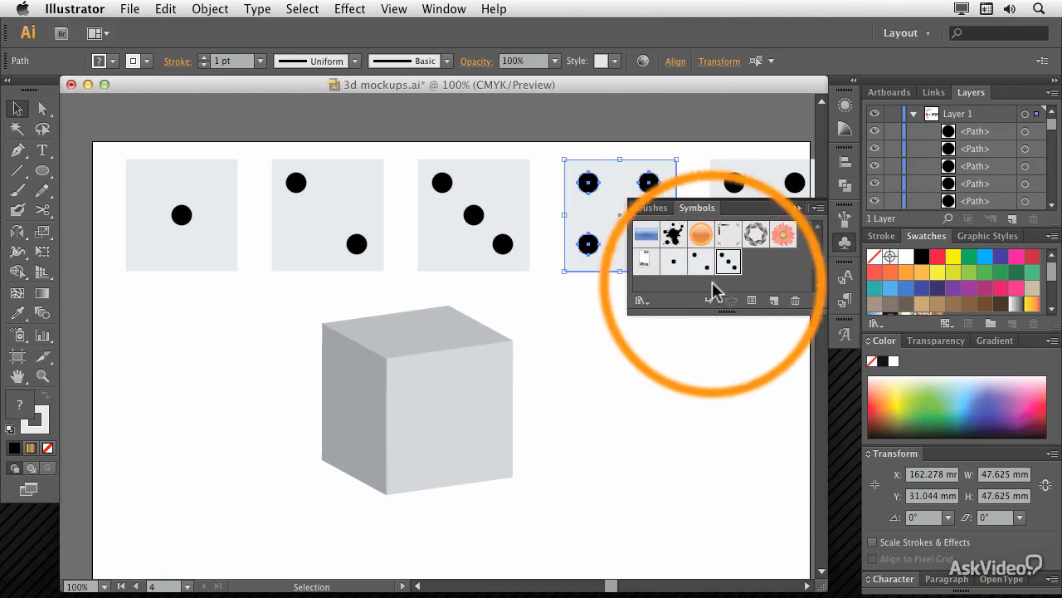
{"action": "left_click", "coordinate": [774, 300]}
{"action": "type", "text": "4"}
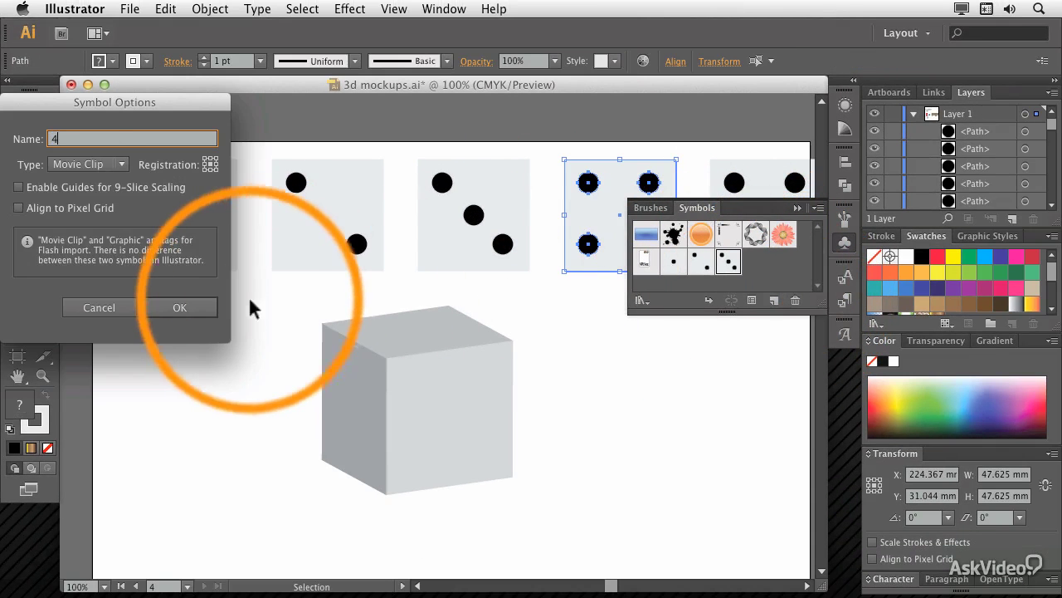
{"action": "left_click", "coordinate": [208, 307]}
Save the five- and six-dot dice as new symbols, the six-dot one named 6.
{"action": "scroll", "coordinate": [747, 304], "scroll_direction": "right", "scroll_amount": 5}
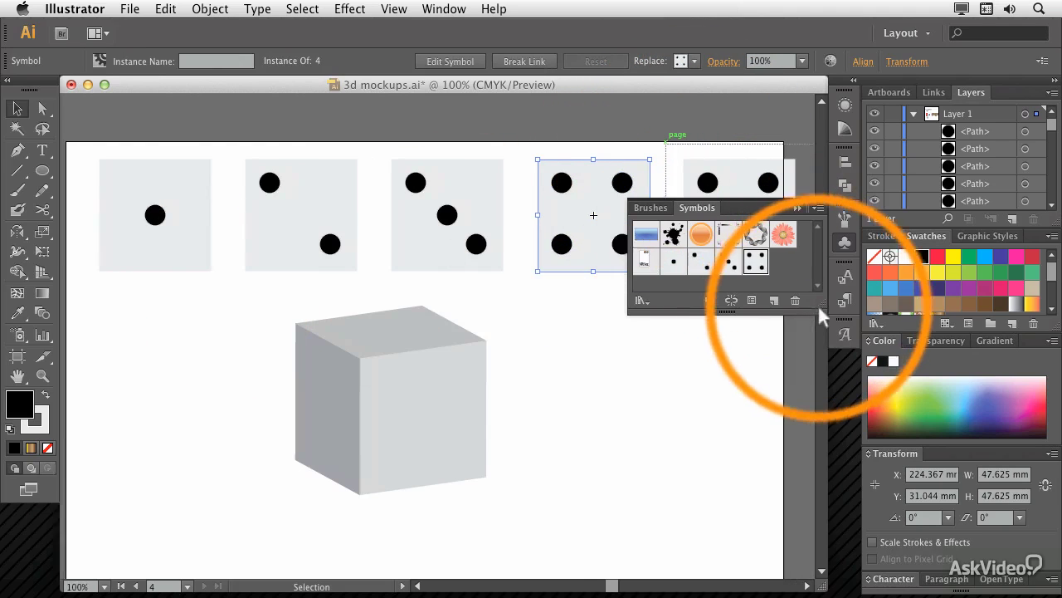
{"action": "key", "text": "ctrl+alt+bracketright"}
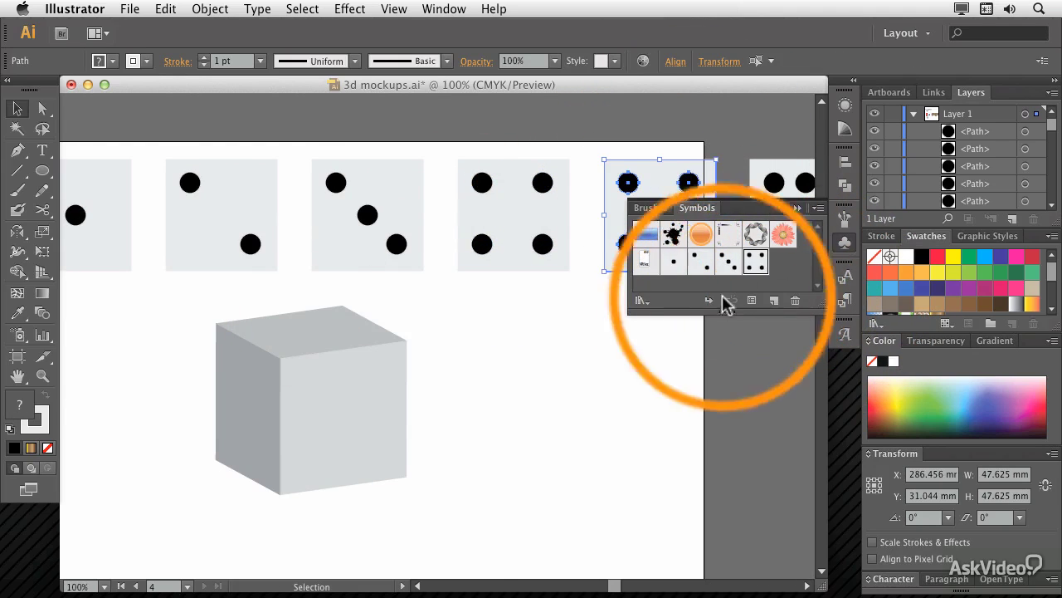
{"action": "left_click_drag", "start_coordinate": [632, 362], "coordinate": [376, 355]}
{"action": "left_click", "coordinate": [773, 300]}
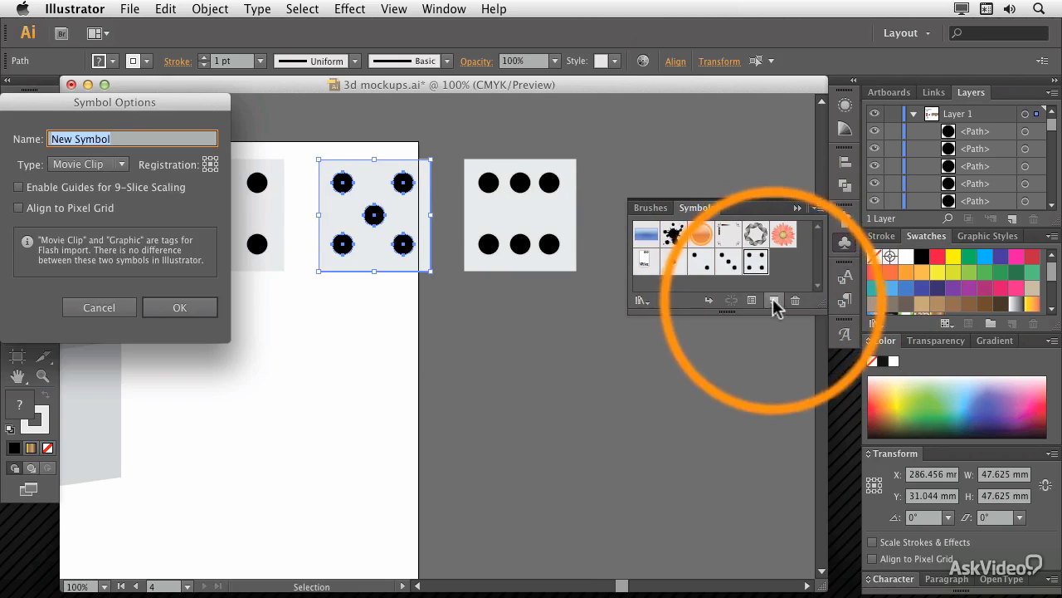
{"action": "type", "text": "4"}
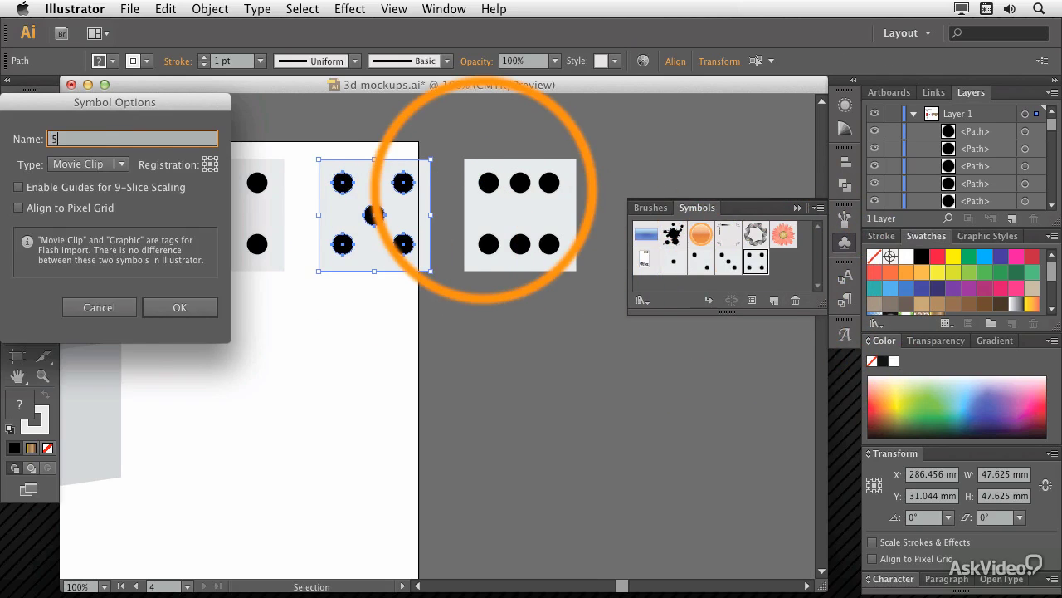
{"action": "left_click", "coordinate": [204, 307]}
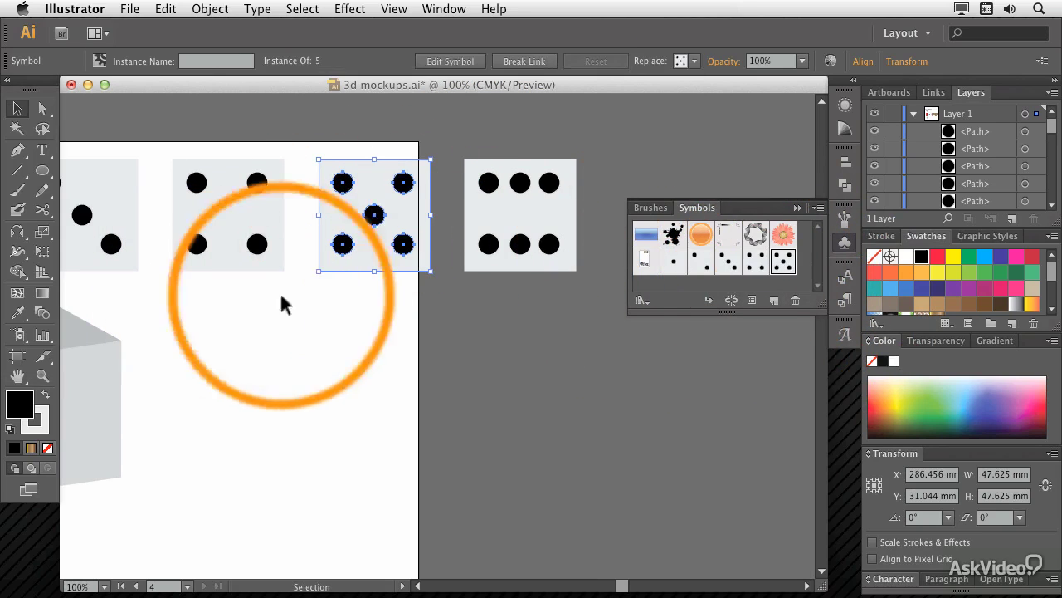
{"action": "left_click", "coordinate": [475, 170]}
{"action": "left_click", "coordinate": [773, 300]}
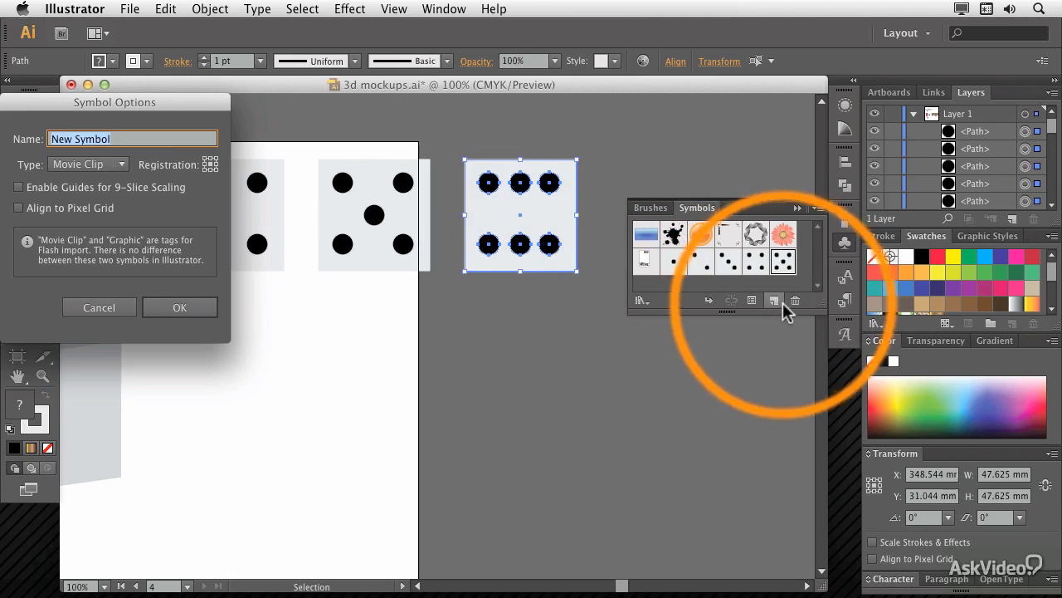
{"action": "type", "text": "6"}
{"action": "left_click", "coordinate": [205, 308]}
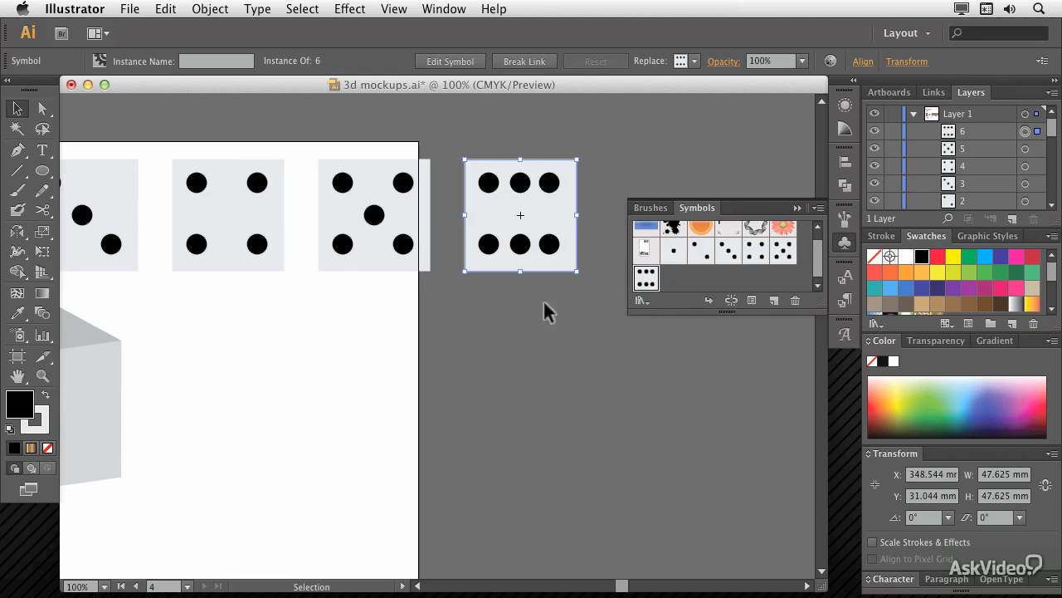
Delete all the dice faces from the artboard, leaving only the cube centred in view.
{"action": "left_click_drag", "start_coordinate": [271, 354], "coordinate": [606, 294]}
{"action": "left_click_drag", "start_coordinate": [93, 98], "coordinate": [786, 249]}
{"action": "key", "text": "Delete"}
{"action": "left_click_drag", "start_coordinate": [436, 282], "coordinate": [508, 345]}
Set the cube's stroke to None and reopen its 3D Extrude & Bevel options from Appearance.
{"action": "left_click", "coordinate": [434, 355]}
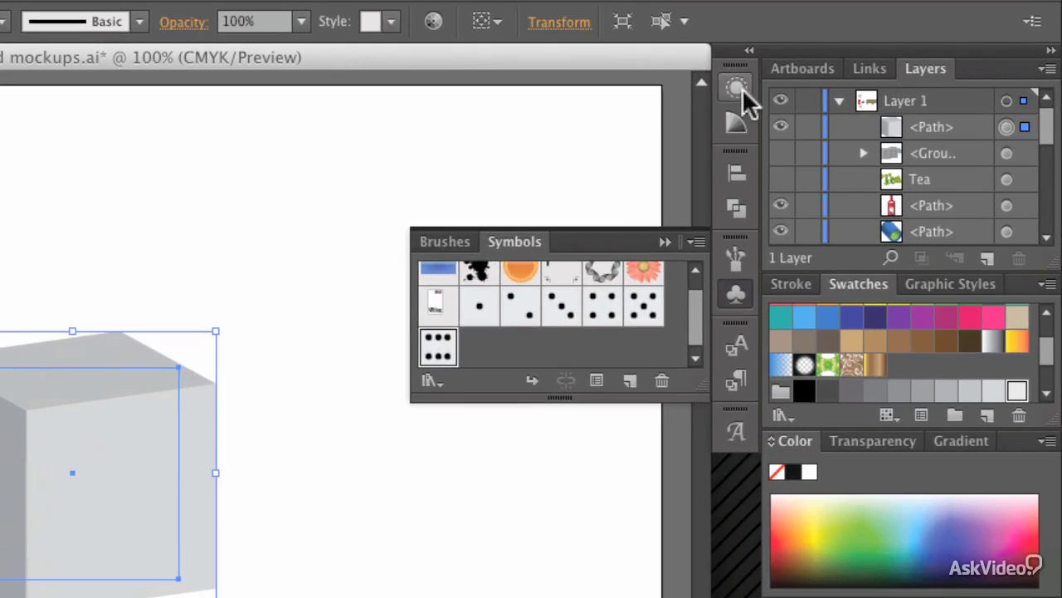
{"action": "left_click", "coordinate": [845, 105]}
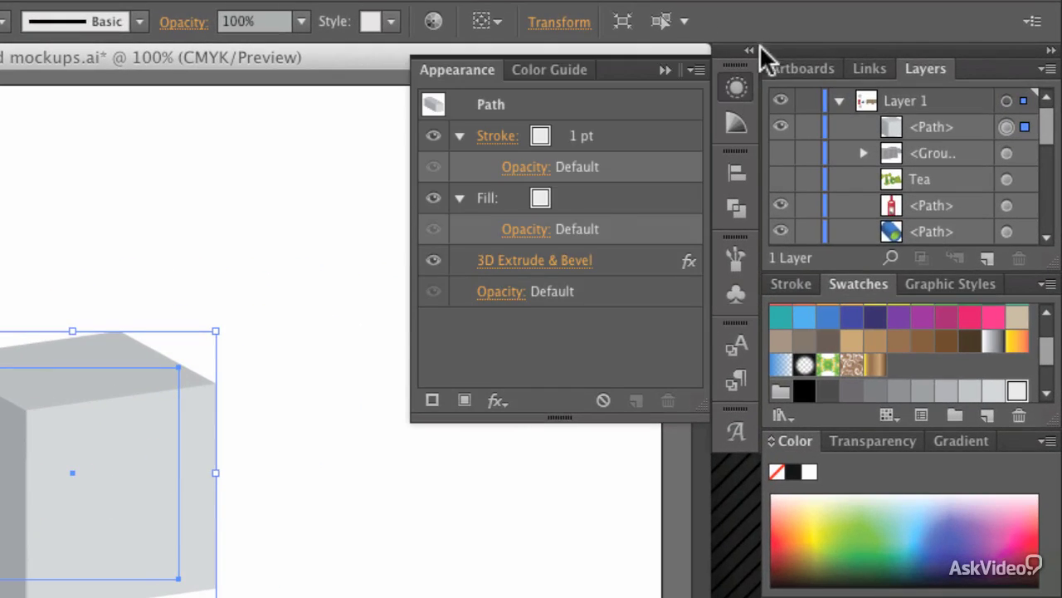
{"action": "left_click", "coordinate": [535, 263]}
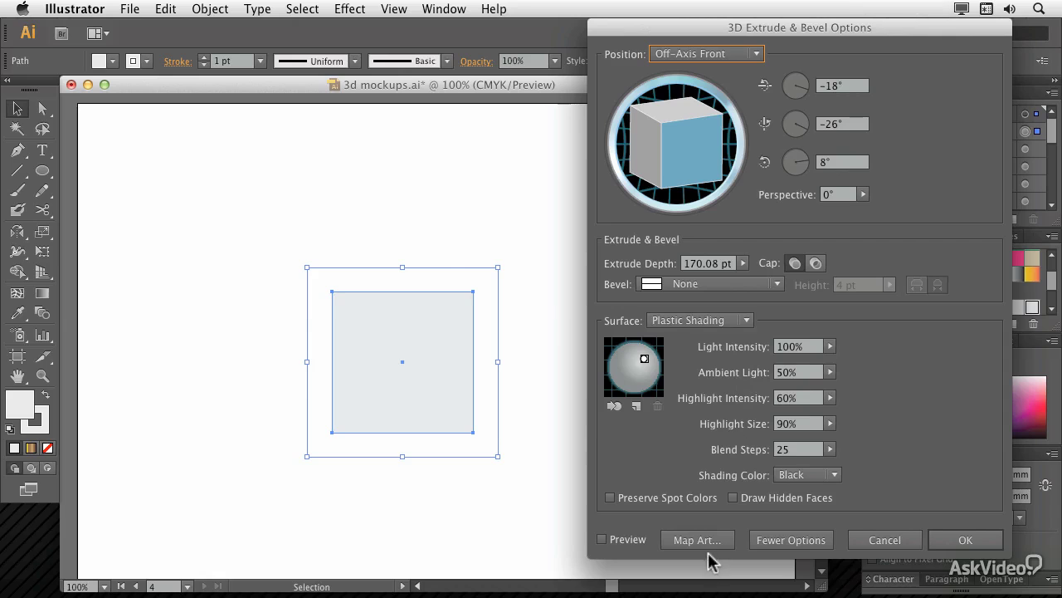
{"action": "left_click", "coordinate": [706, 543]}
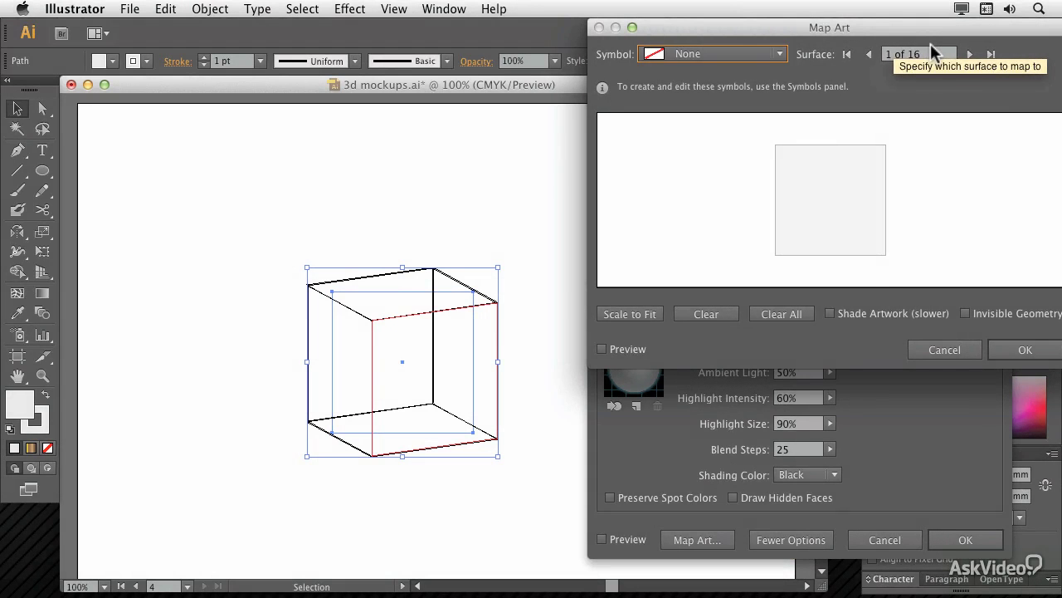
{"action": "left_click", "coordinate": [959, 352]}
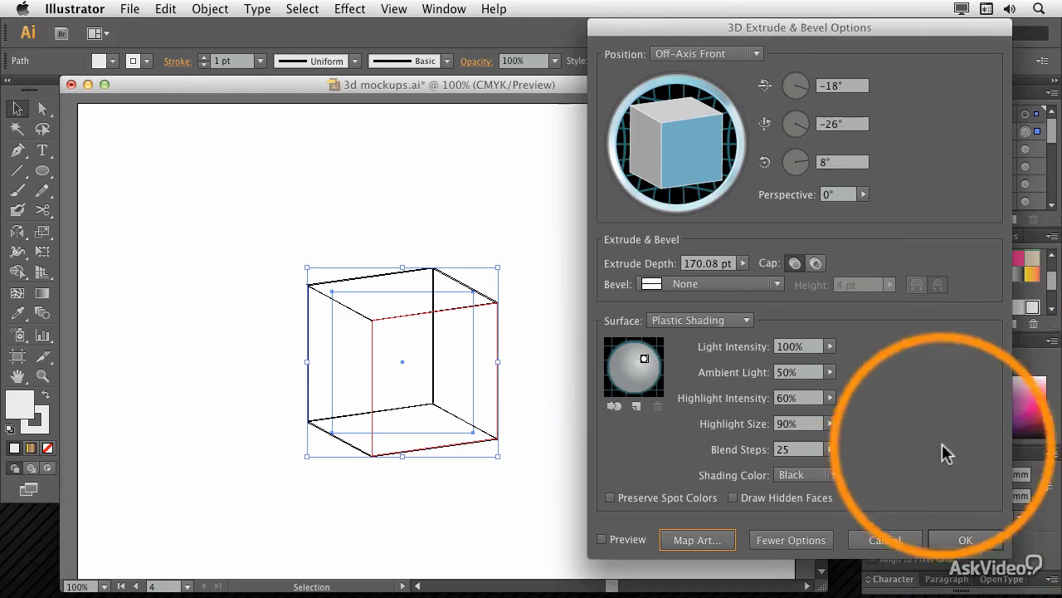
{"action": "left_click", "coordinate": [892, 541]}
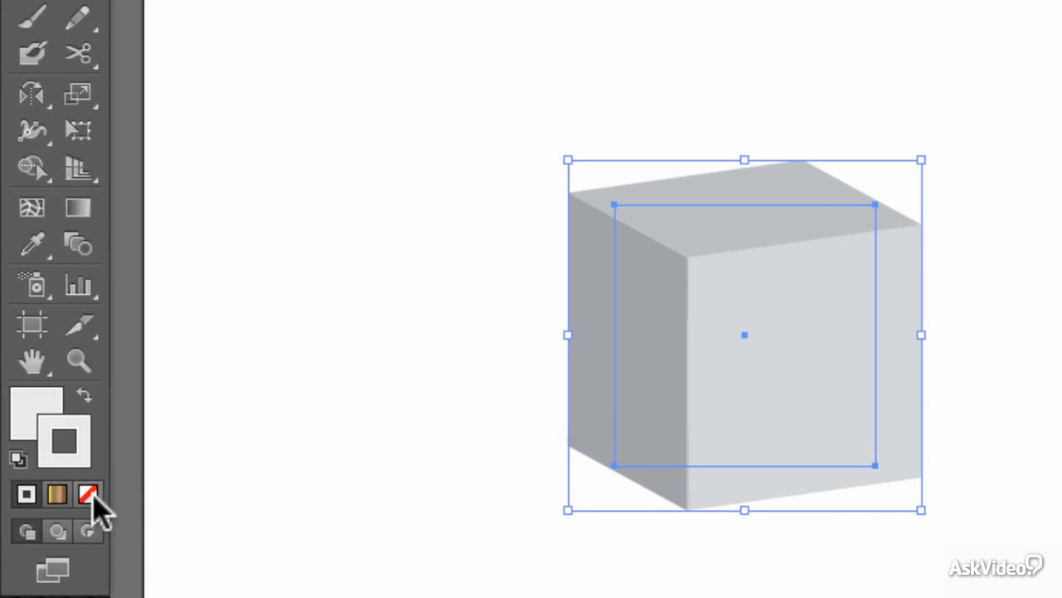
{"action": "left_click", "coordinate": [89, 494]}
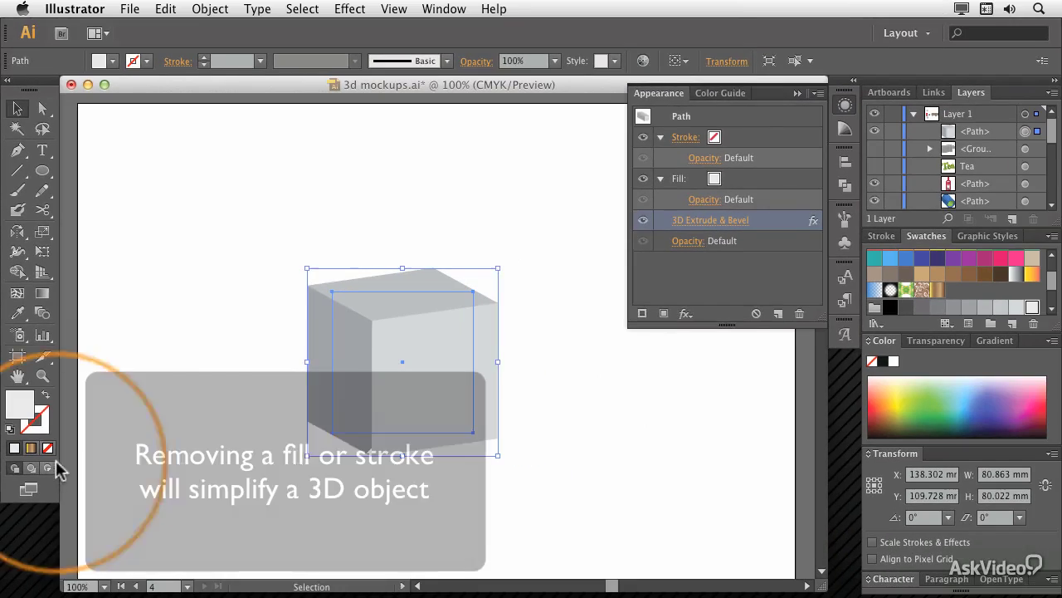
{"action": "left_click", "coordinate": [708, 223]}
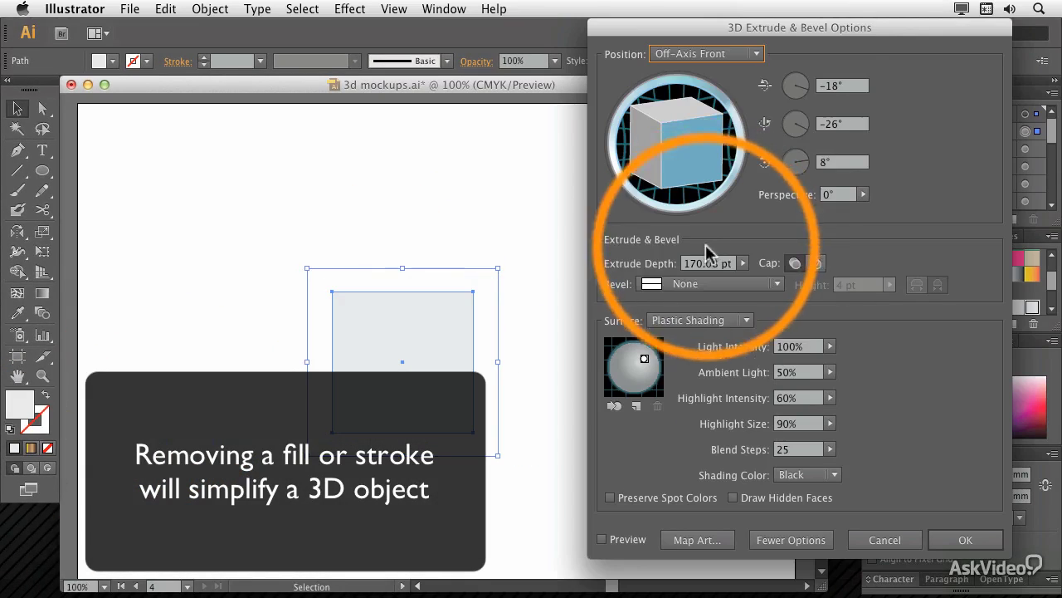
Map symbol 1 onto the cube's first surface, scaled to fit.
{"action": "left_click", "coordinate": [712, 548]}
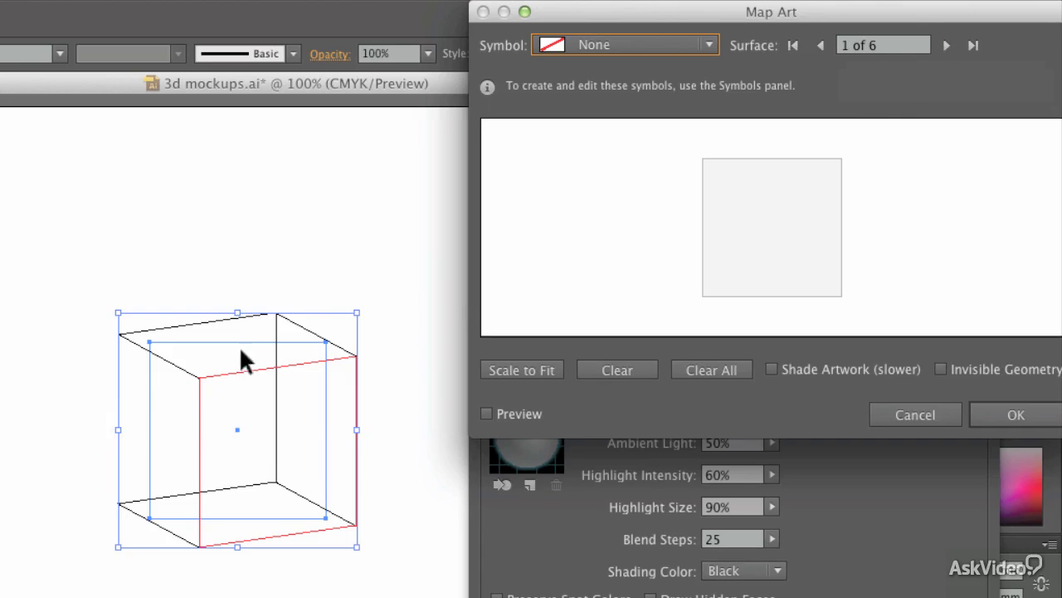
{"action": "left_click", "coordinate": [711, 43]}
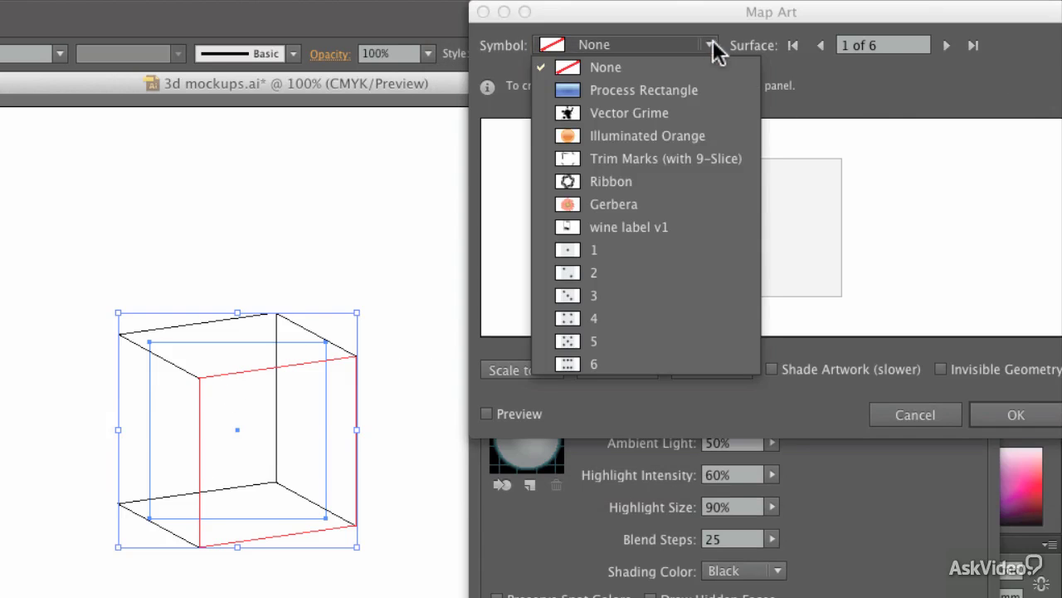
{"action": "left_click", "coordinate": [629, 247]}
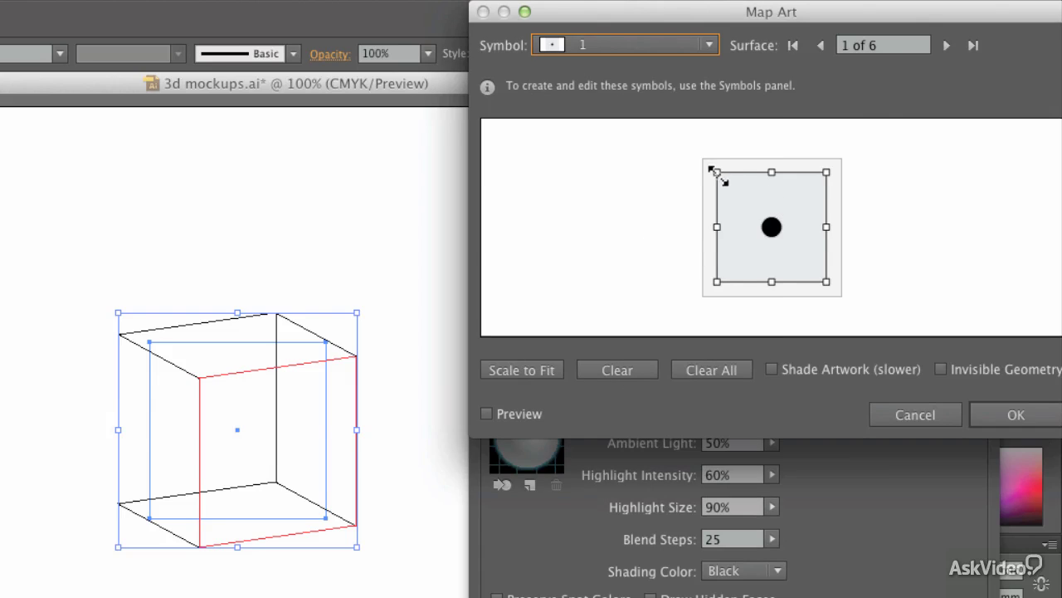
{"action": "left_click_drag", "start_coordinate": [714, 170], "coordinate": [703, 158]}
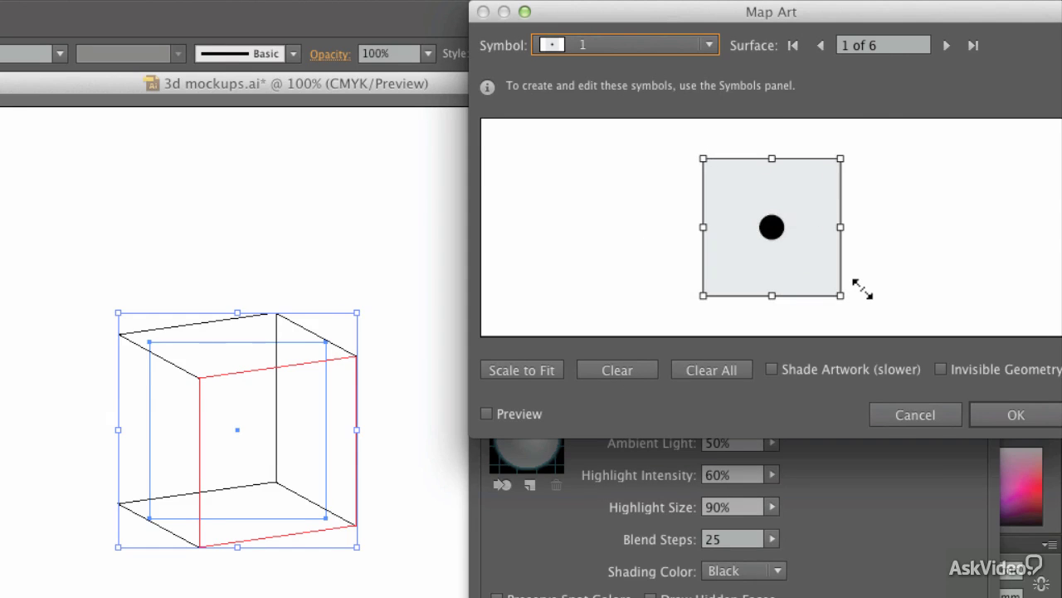
{"action": "left_click", "coordinate": [543, 369]}
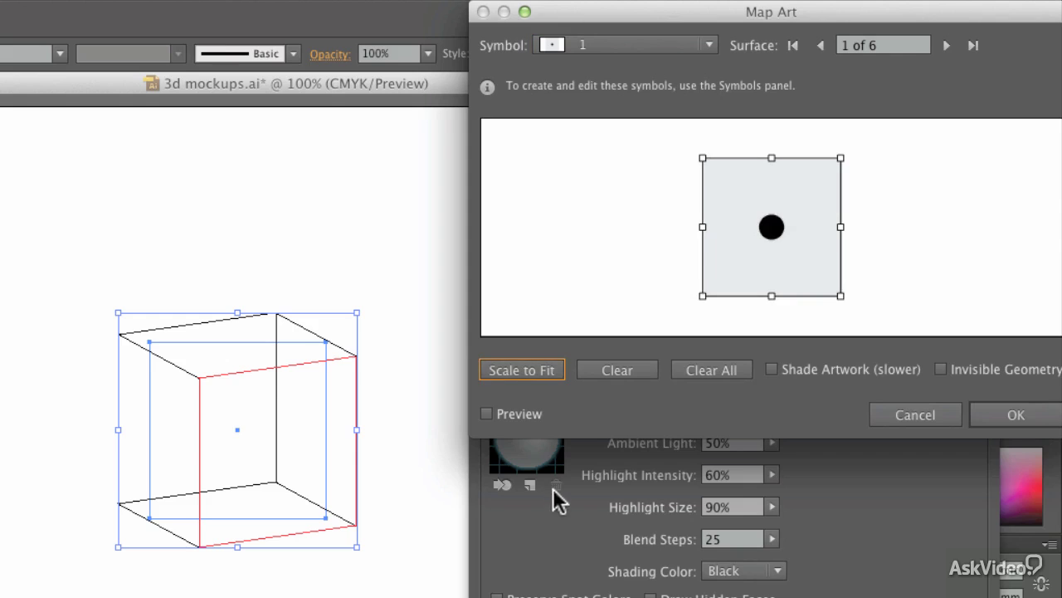
Put symbol 6 on the second surface, scaled to fit, replacing an initial symbol 2.
{"action": "left_click", "coordinate": [947, 44]}
{"action": "left_click", "coordinate": [655, 45]}
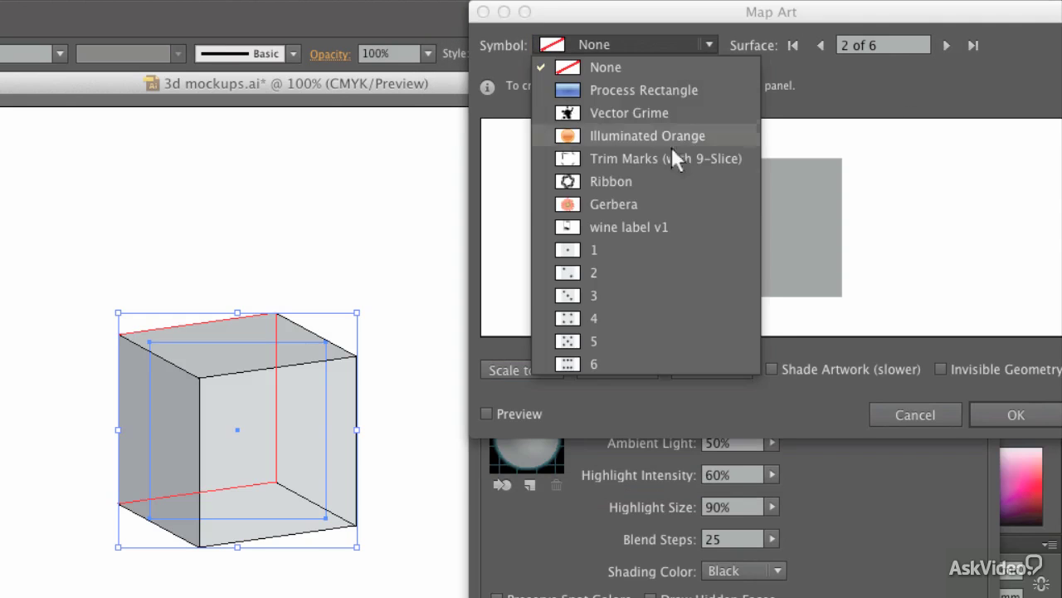
{"action": "left_click", "coordinate": [634, 270]}
{"action": "left_click", "coordinate": [554, 371]}
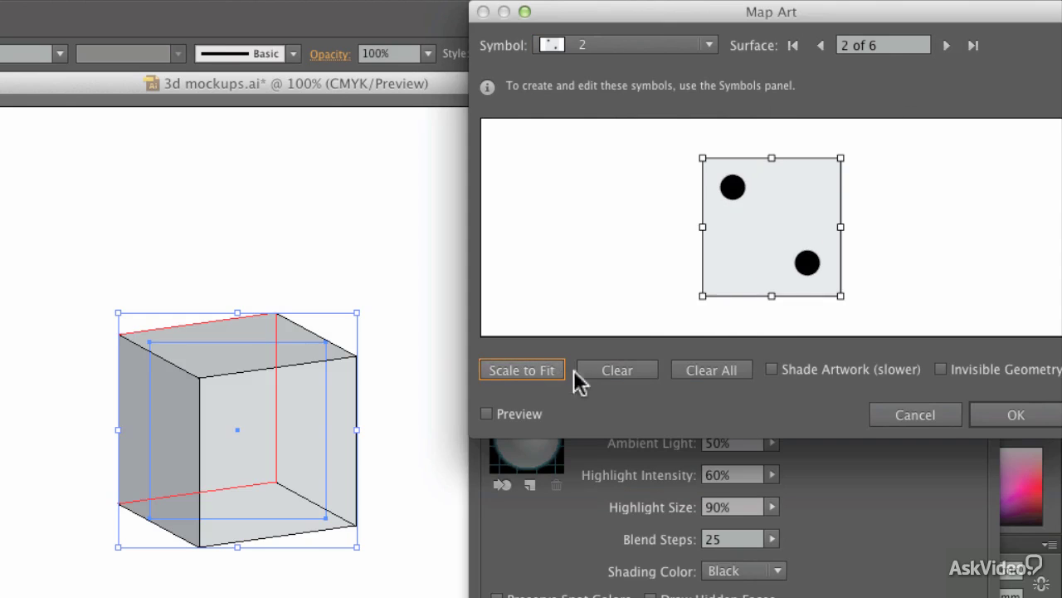
{"action": "left_click", "coordinate": [823, 44]}
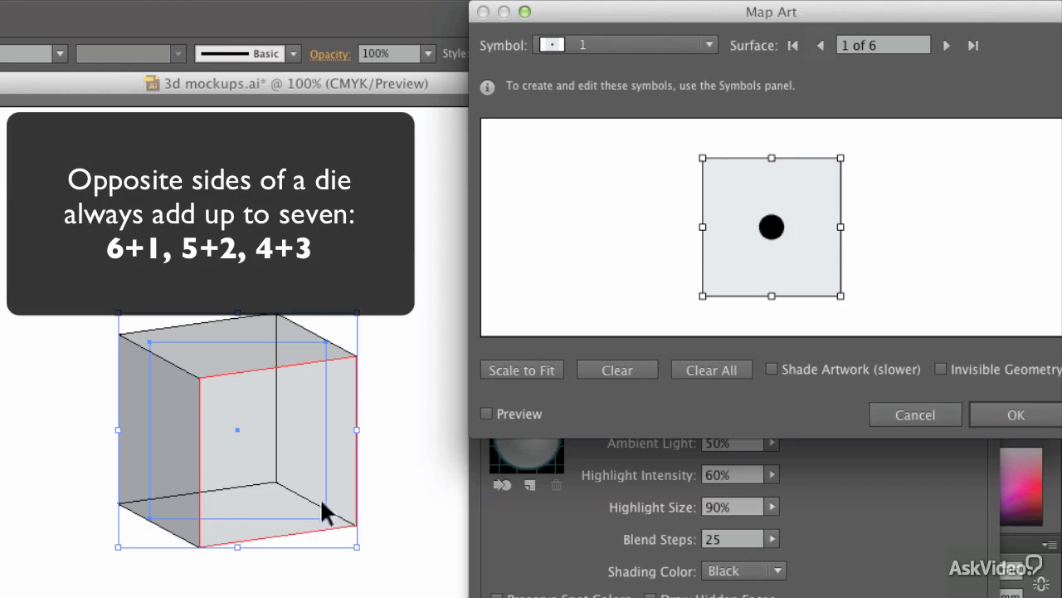
{"action": "left_click", "coordinate": [953, 46]}
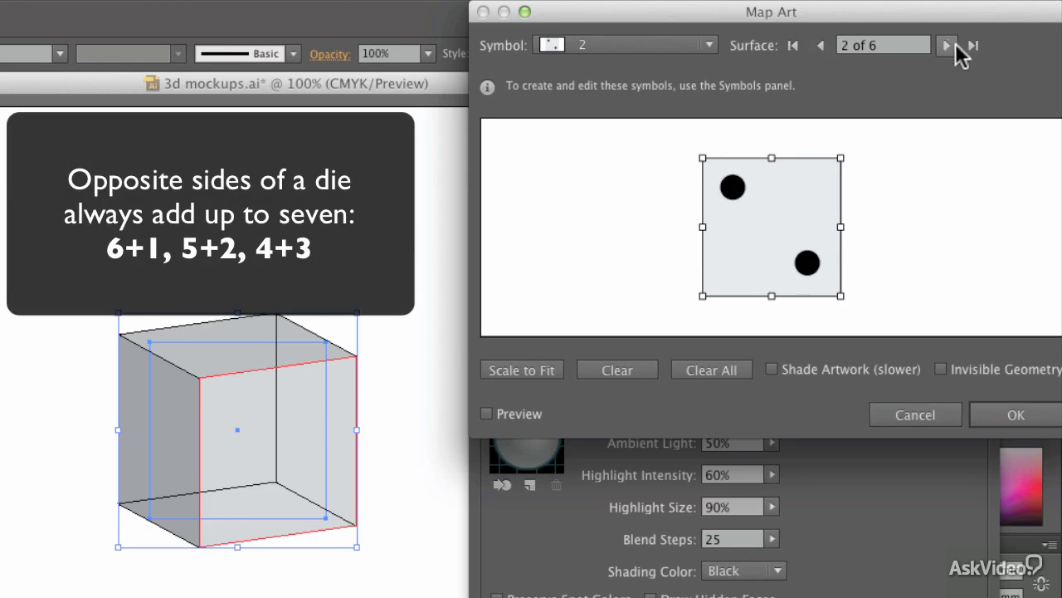
{"action": "left_click", "coordinate": [711, 46]}
{"action": "left_click", "coordinate": [636, 368]}
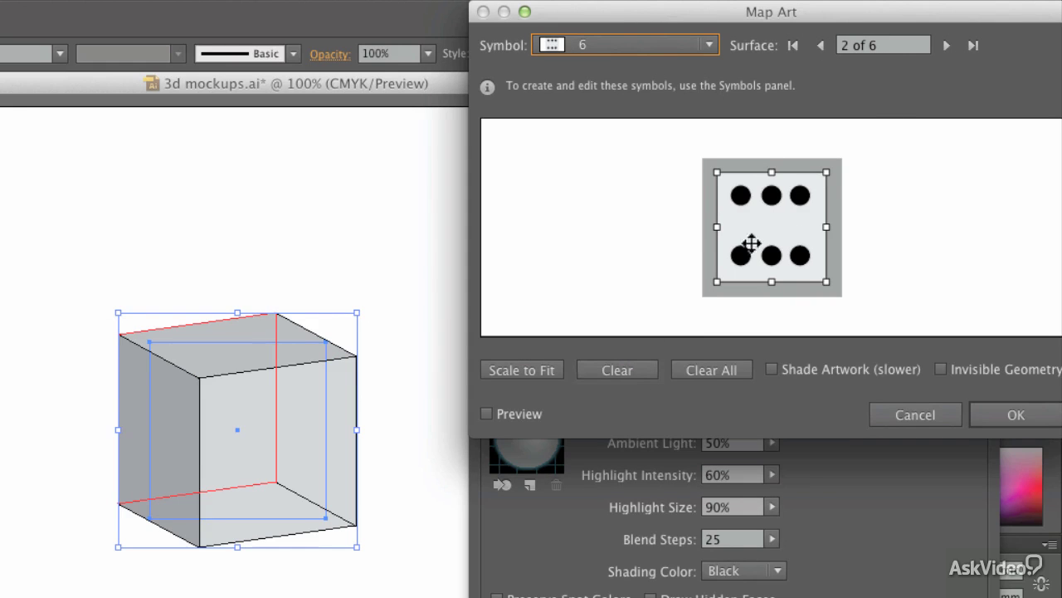
{"action": "left_click", "coordinate": [552, 371]}
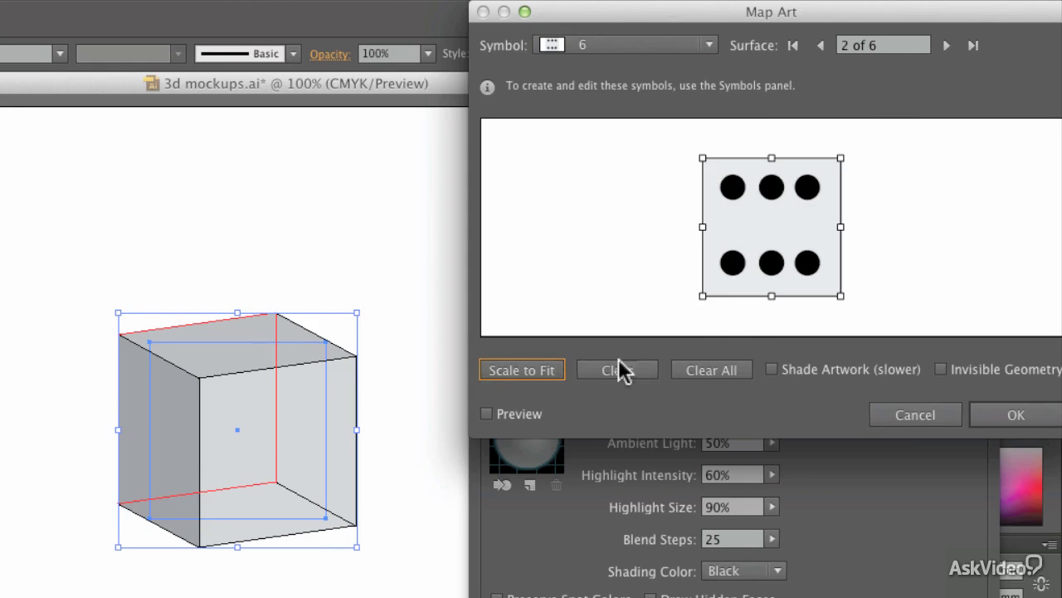
Map symbol 2 onto surface 3 and symbol 5 onto surface 5, each scaled to fit.
{"action": "left_click", "coordinate": [947, 46]}
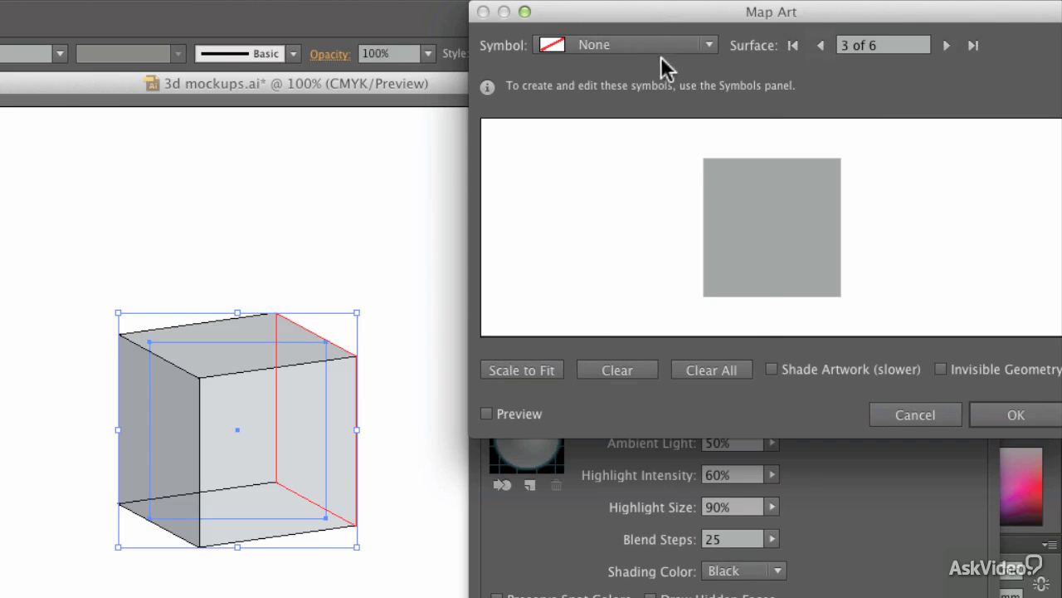
{"action": "left_click", "coordinate": [709, 45]}
{"action": "left_click", "coordinate": [652, 274]}
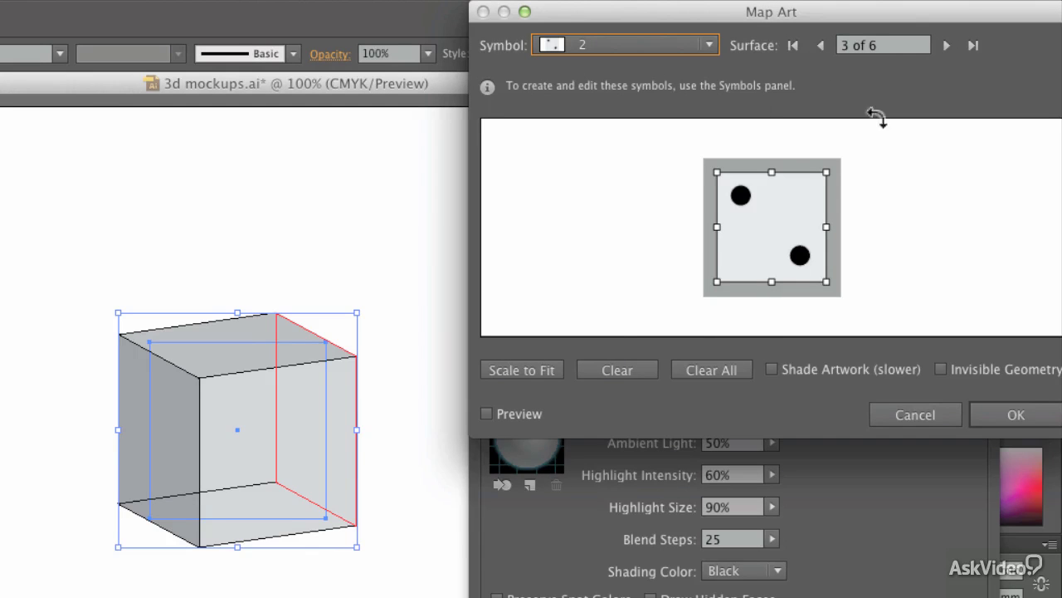
{"action": "left_click", "coordinate": [532, 371]}
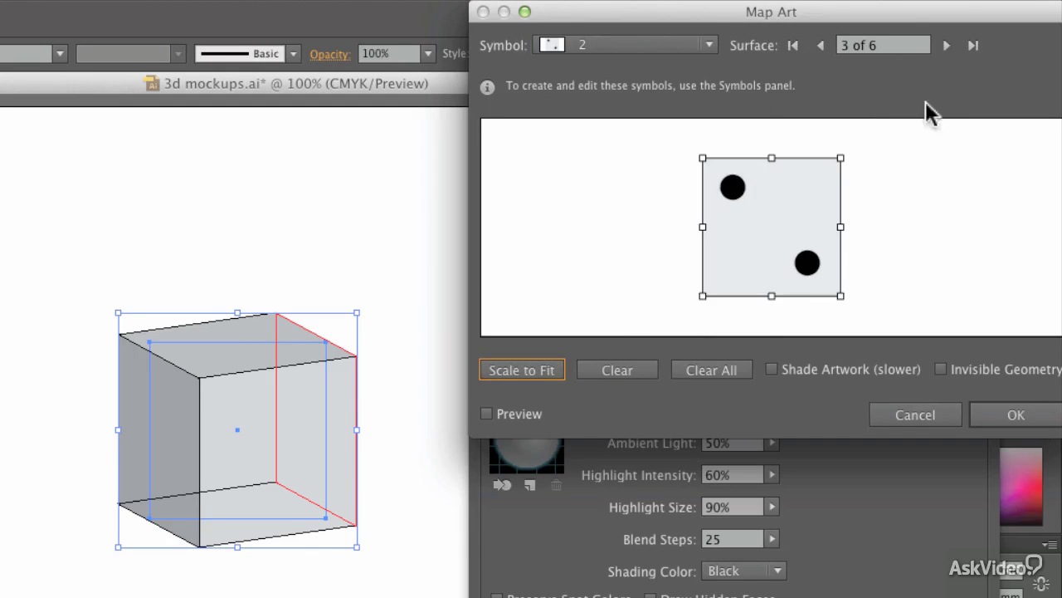
{"action": "left_click", "coordinate": [947, 46]}
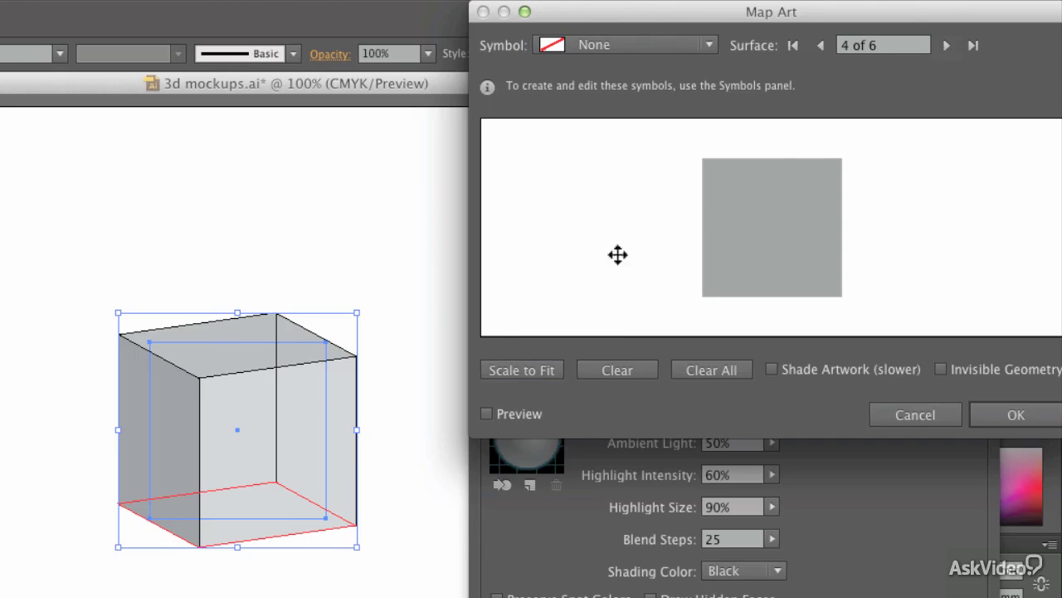
{"action": "left_click", "coordinate": [947, 45]}
{"action": "left_click", "coordinate": [708, 45]}
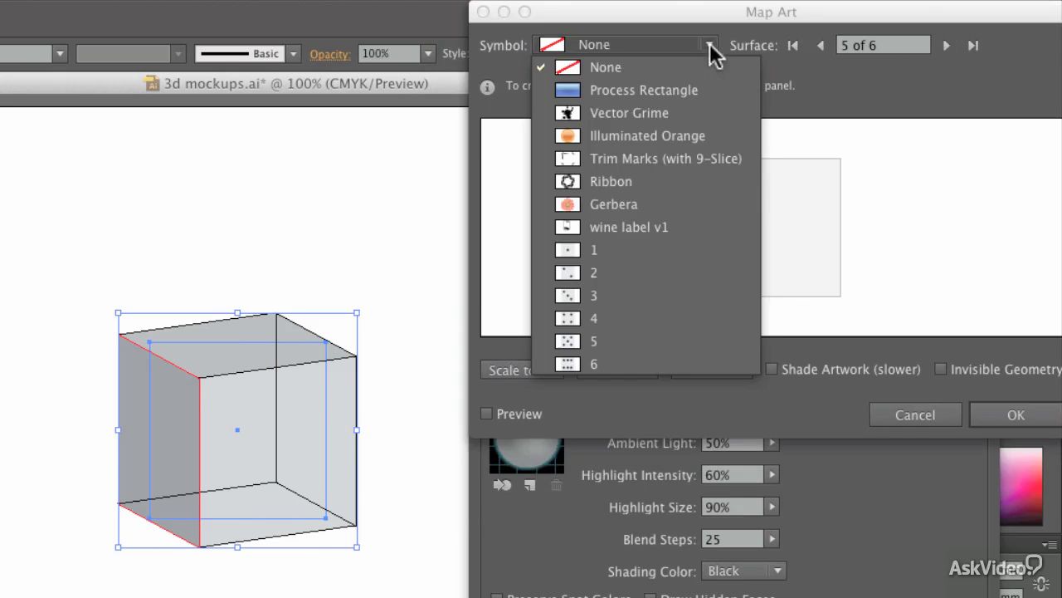
{"action": "left_click", "coordinate": [629, 342]}
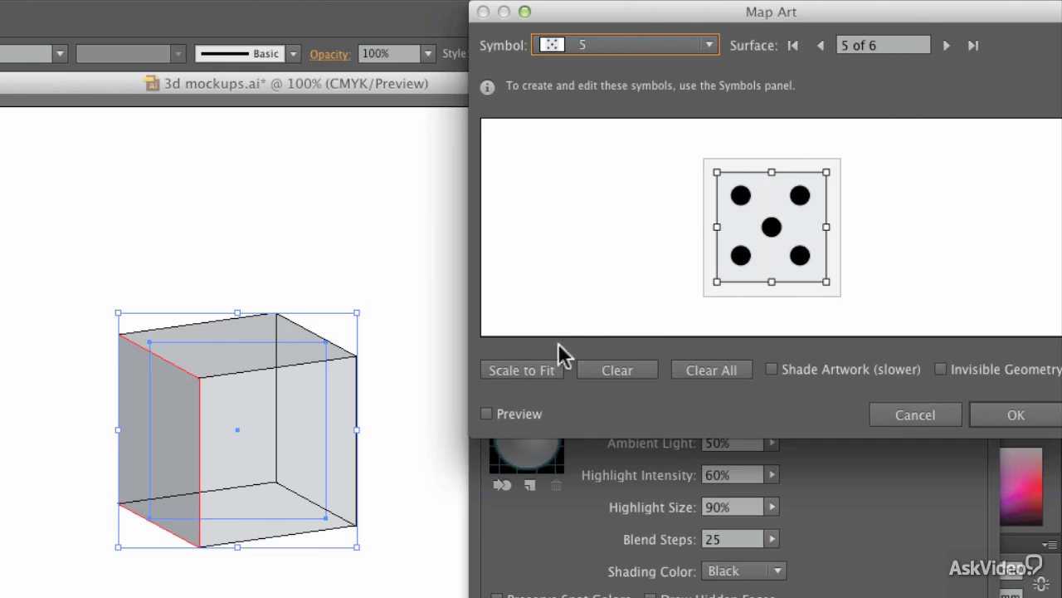
{"action": "left_click", "coordinate": [535, 370]}
Map symbol 3 onto surface 4 and symbol 4 onto surface 6, each scaled to fit.
{"action": "left_click", "coordinate": [822, 46]}
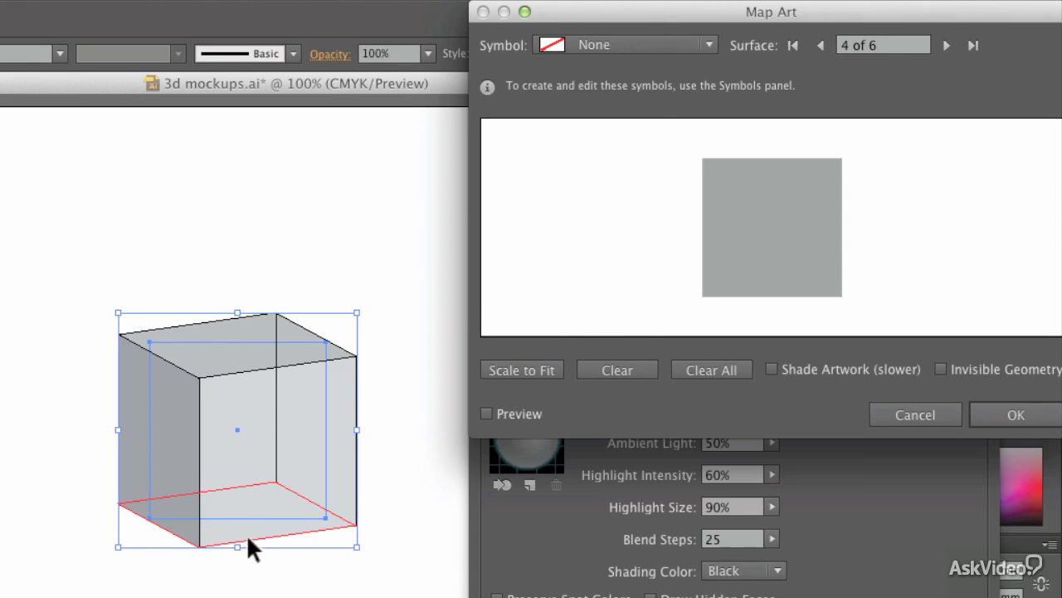
{"action": "left_click", "coordinate": [708, 45]}
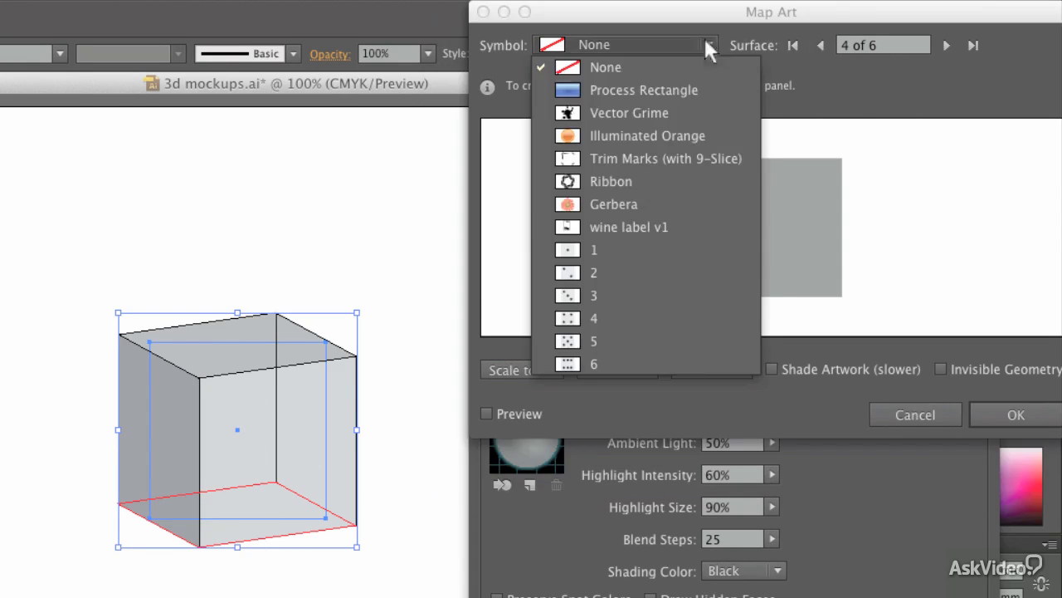
{"action": "left_click", "coordinate": [634, 296]}
{"action": "left_click", "coordinate": [554, 370]}
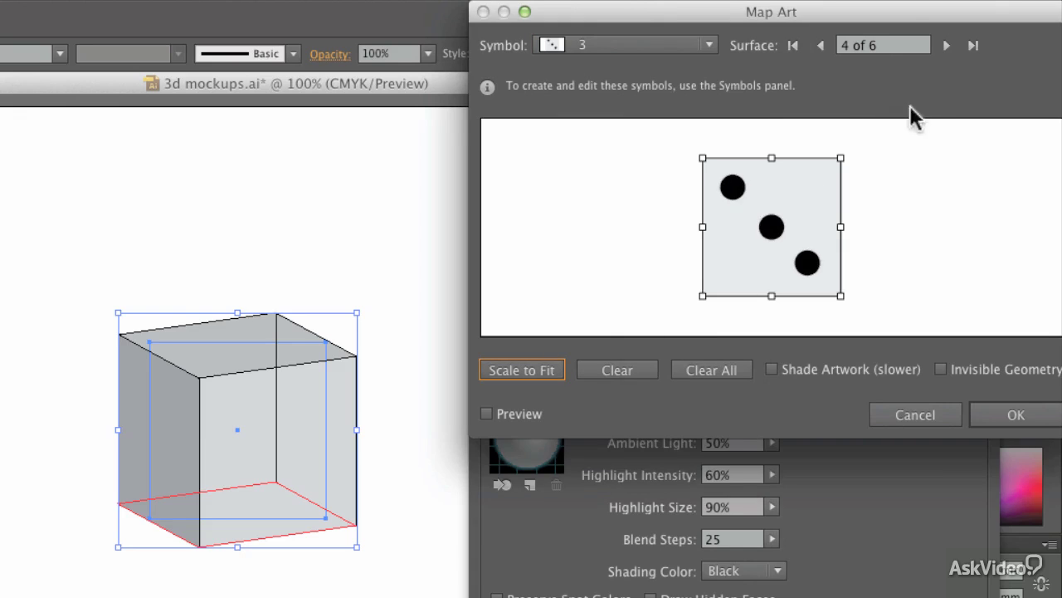
{"action": "left_click", "coordinate": [946, 46]}
{"action": "left_click", "coordinate": [946, 46]}
{"action": "left_click", "coordinate": [656, 47]}
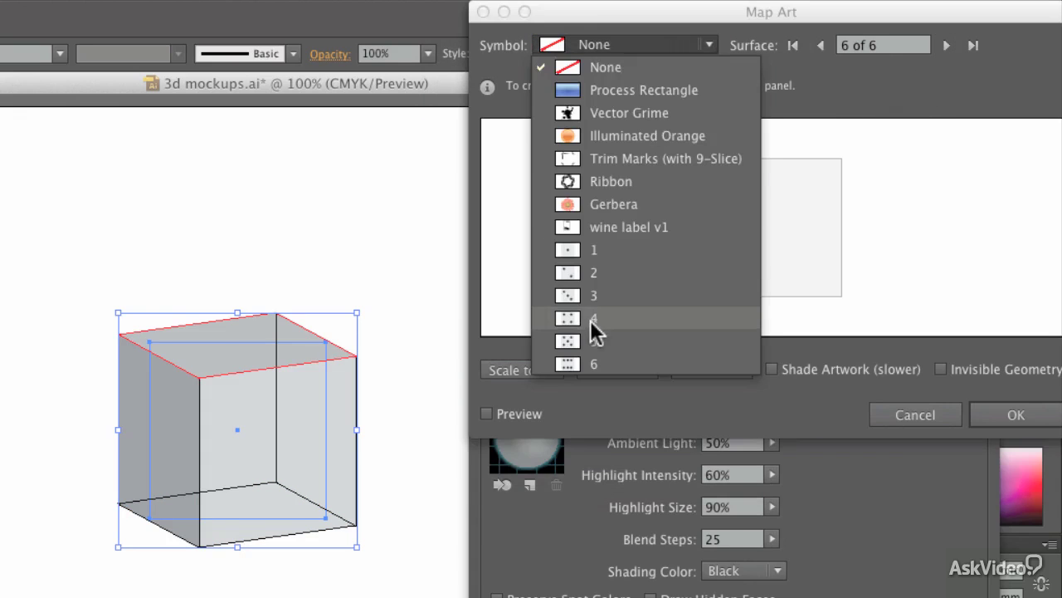
{"action": "left_click", "coordinate": [591, 318]}
{"action": "left_click", "coordinate": [523, 370]}
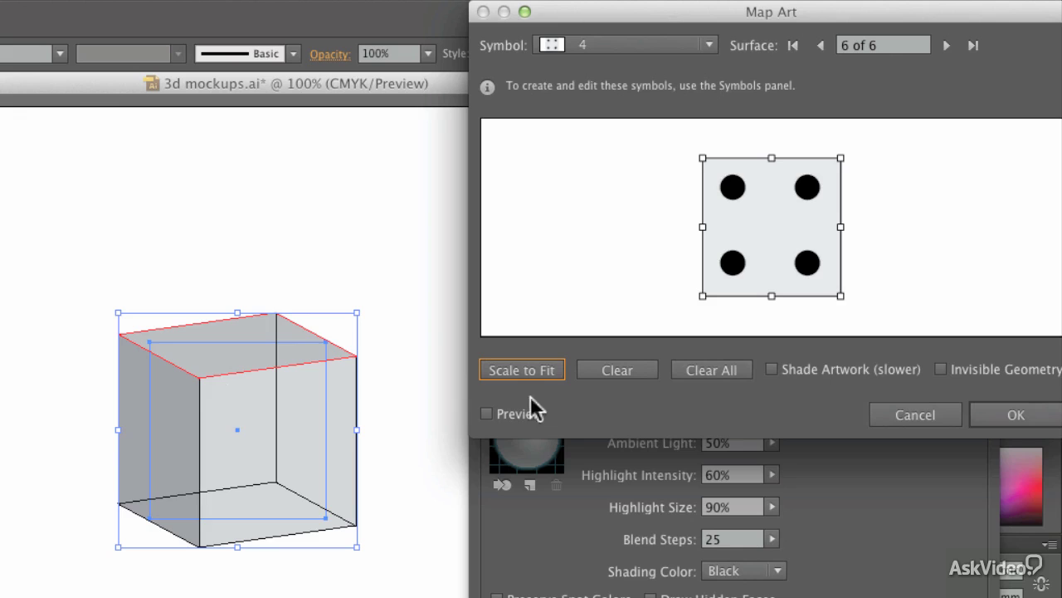
Confirm the dot mapping with Preview and rotate the die to −66°, 24°, 76°.
{"action": "left_click", "coordinate": [506, 414]}
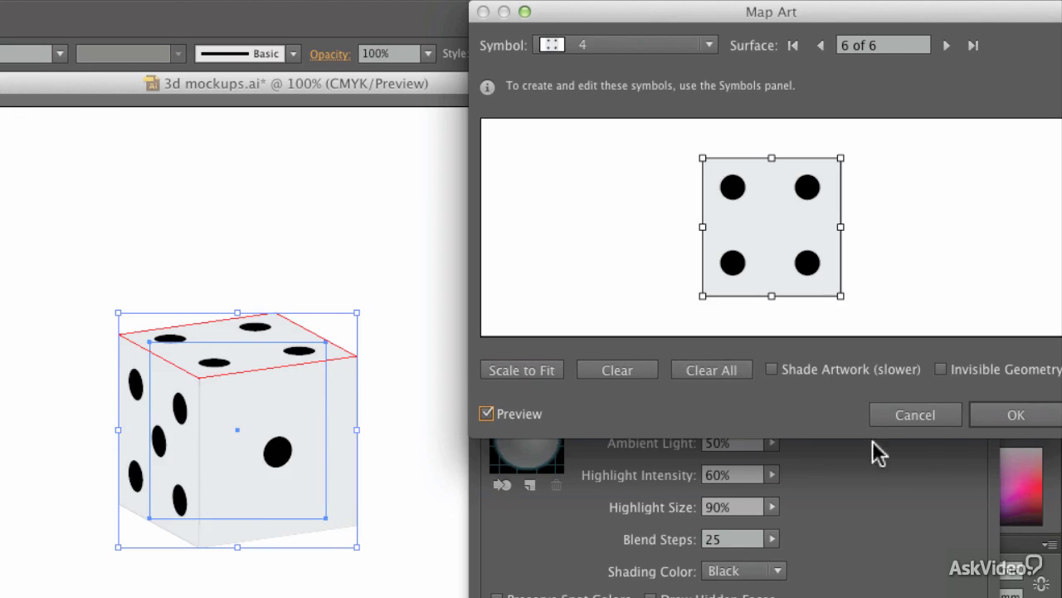
{"action": "left_click", "coordinate": [1021, 422]}
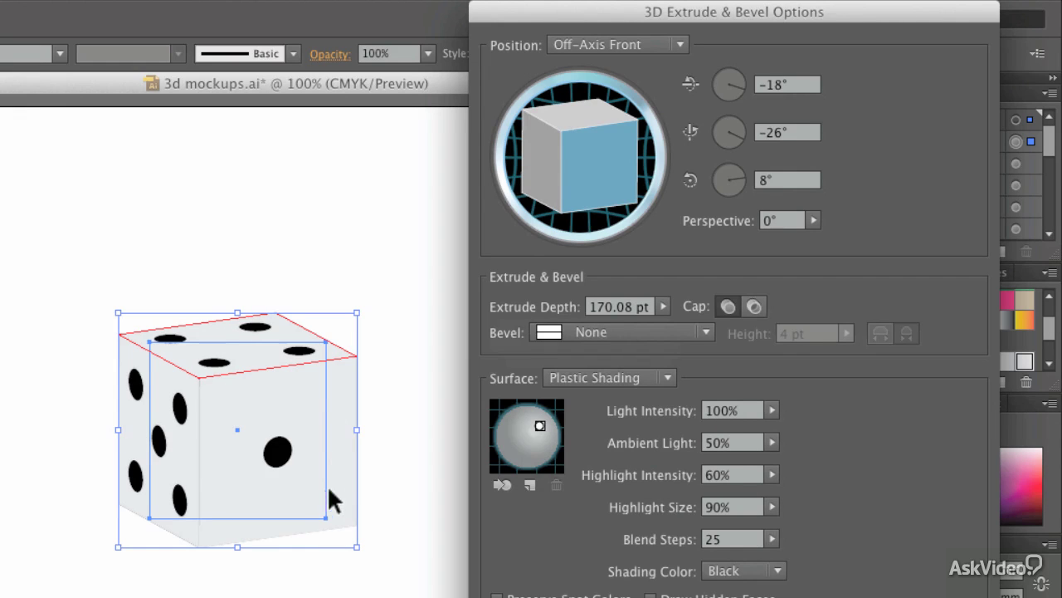
{"action": "left_click_drag", "start_coordinate": [616, 142], "coordinate": [602, 224]}
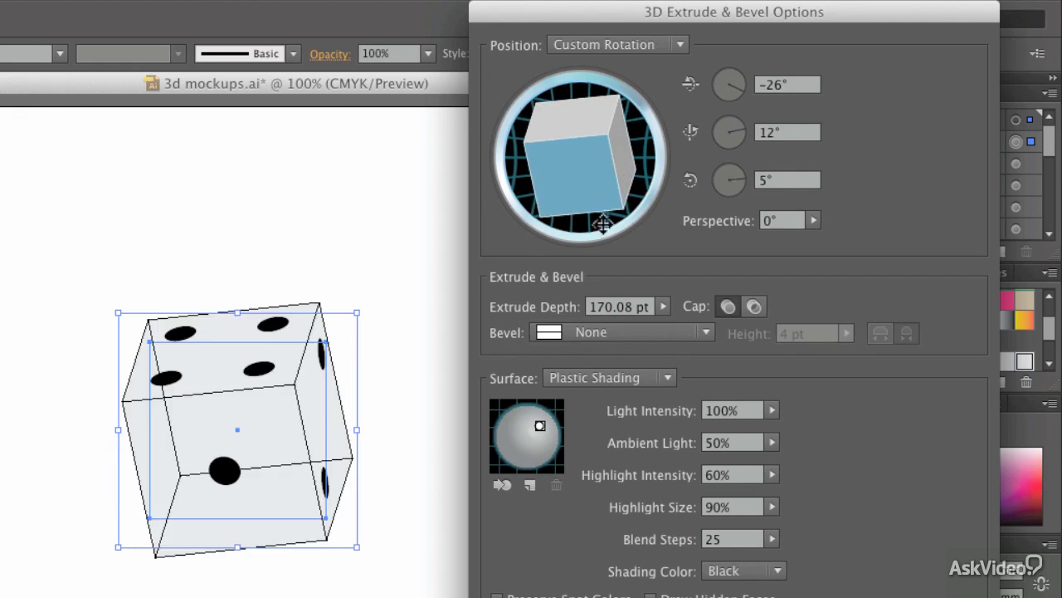
{"action": "left_click_drag", "start_coordinate": [583, 166], "coordinate": [610, 151]}
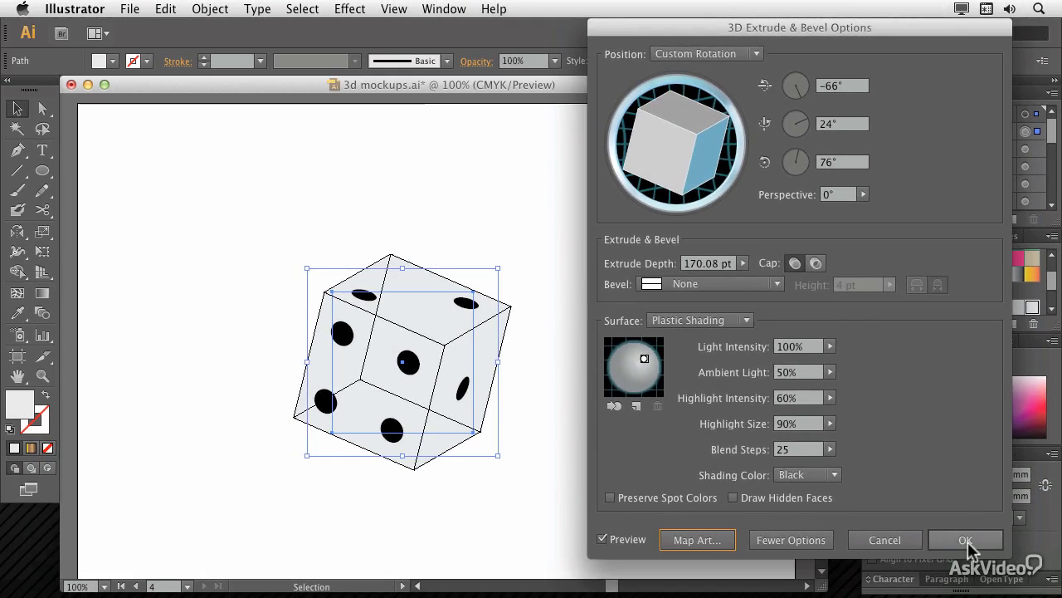
Apply the die's 3D rotation, then Alt-drag the die to duplicate it to the top left.
{"action": "left_click", "coordinate": [963, 539]}
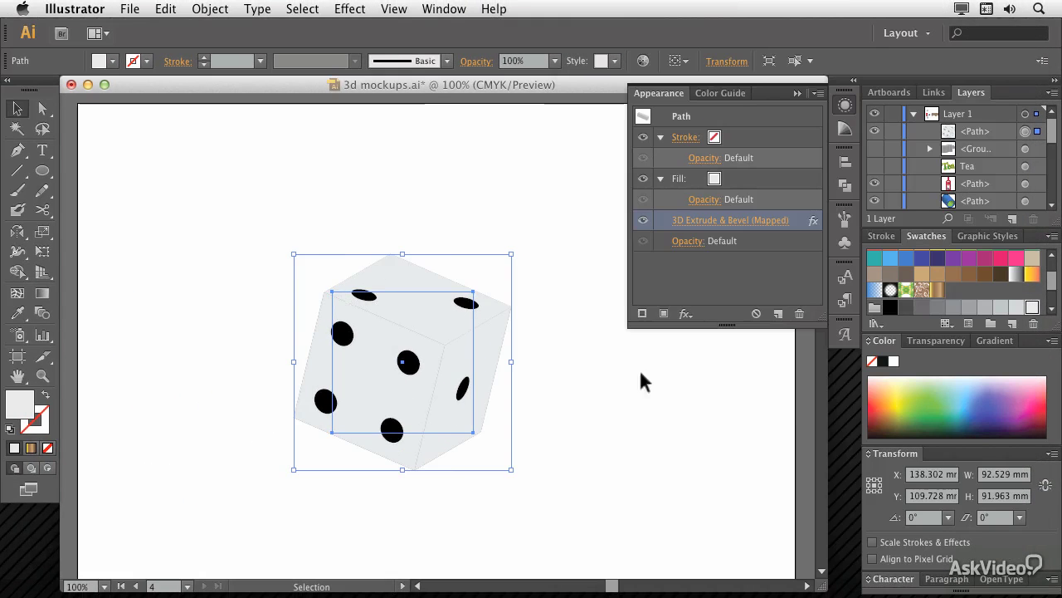
{"action": "left_click", "coordinate": [606, 382]}
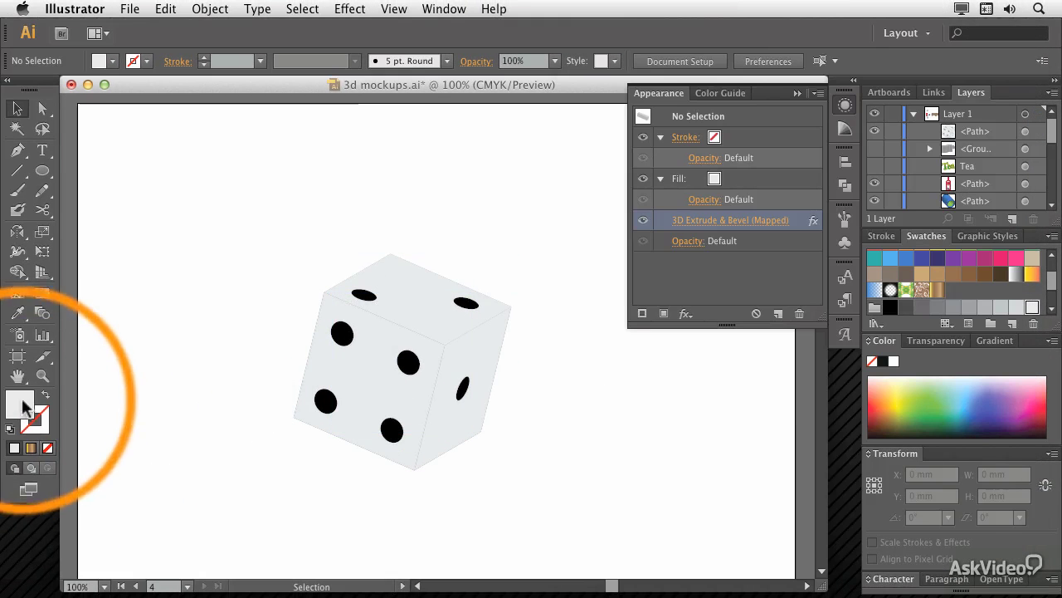
{"action": "left_click", "coordinate": [465, 352]}
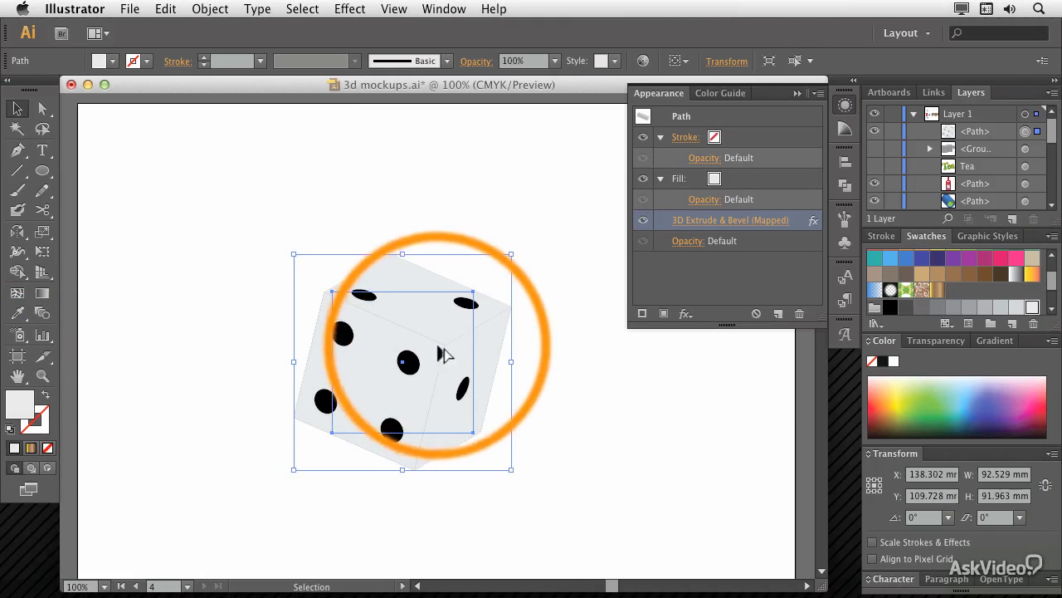
{"action": "left_click_drag", "start_coordinate": [444, 356], "coordinate": [341, 207]}
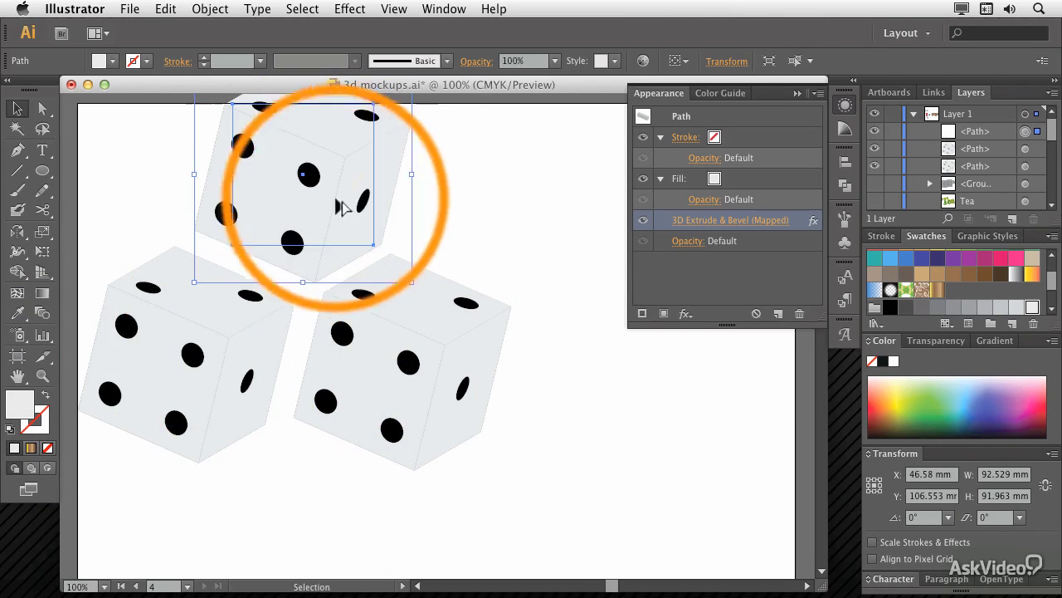
Re-rotate the top copy and the lower-right die in 3D Extrude & Bevel to new angles.
{"action": "left_click", "coordinate": [731, 220]}
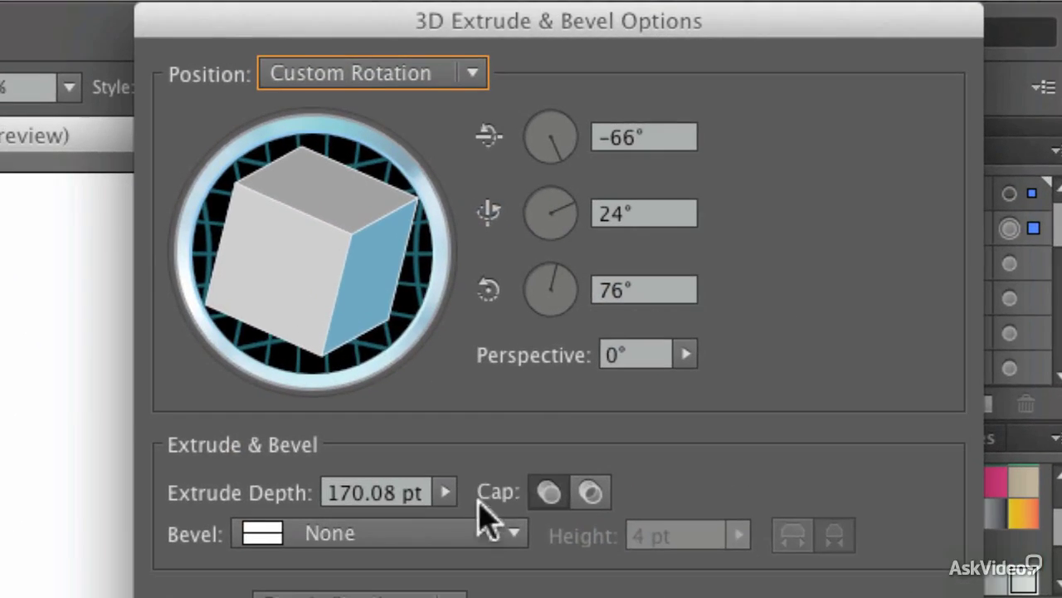
{"action": "left_click_drag", "start_coordinate": [302, 268], "coordinate": [349, 340]}
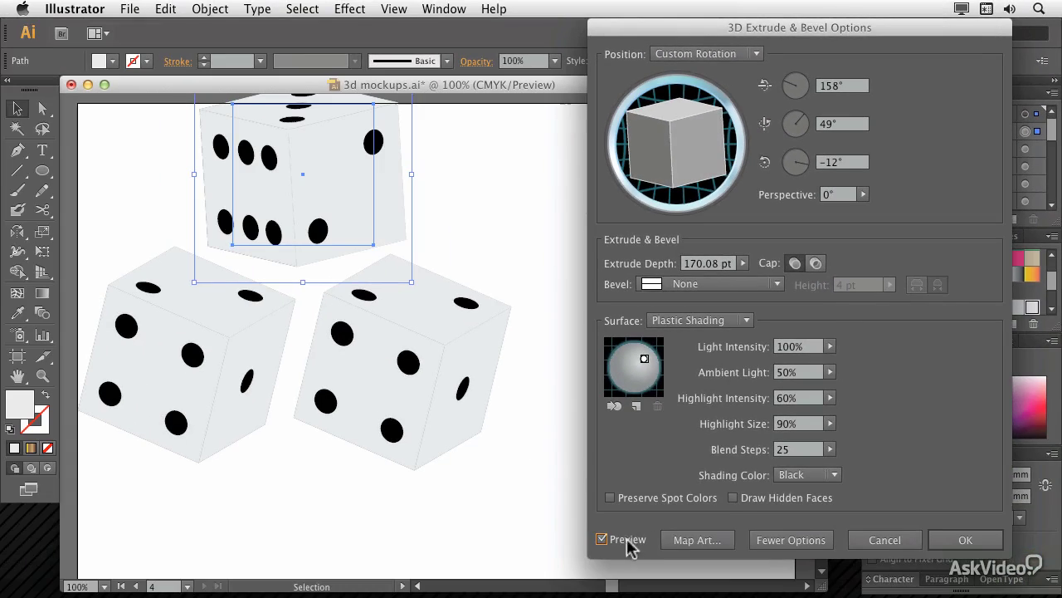
{"action": "left_click", "coordinate": [965, 539]}
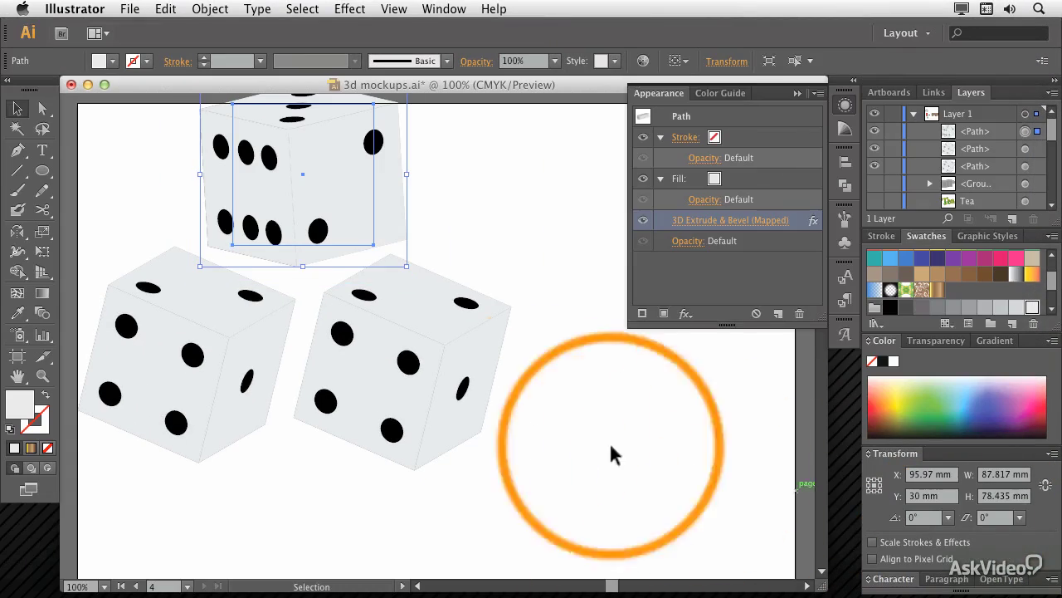
{"action": "left_click", "coordinate": [510, 373]}
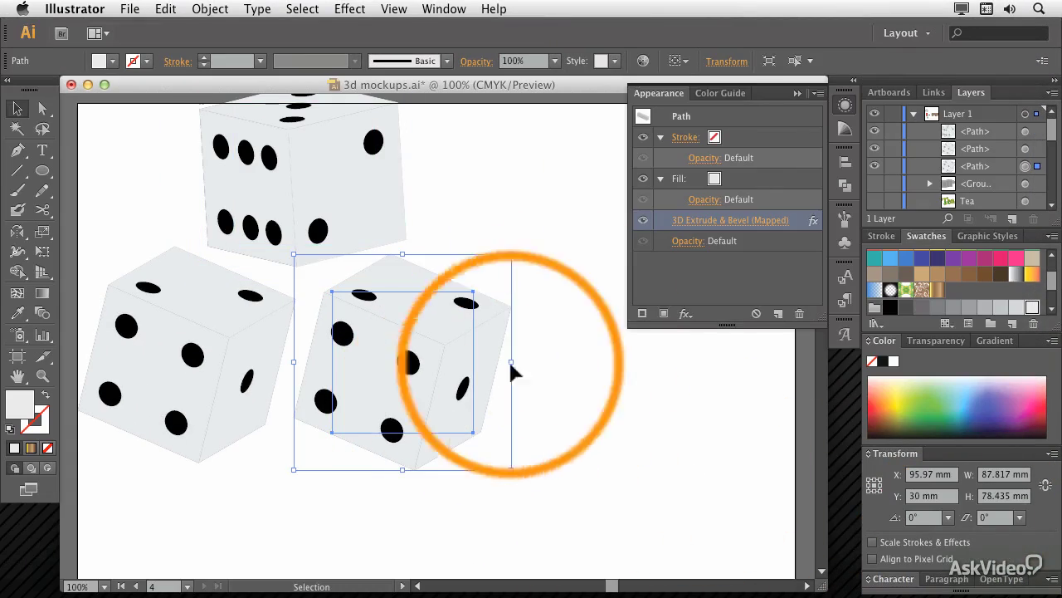
{"action": "left_click", "coordinate": [731, 220]}
{"action": "left_click_drag", "start_coordinate": [670, 135], "coordinate": [702, 83]}
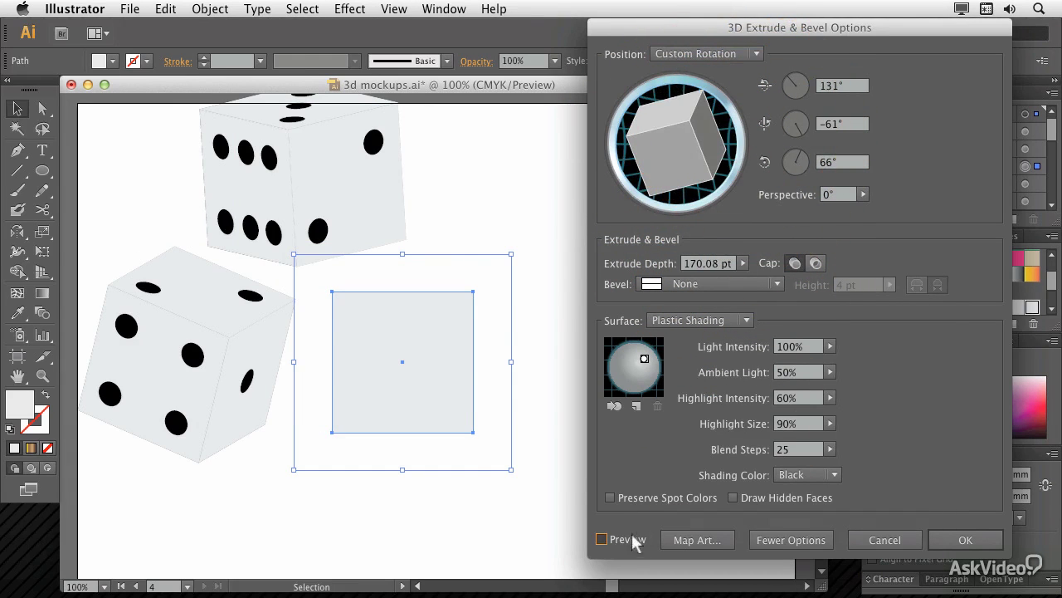
{"action": "left_click", "coordinate": [636, 541]}
{"action": "left_click", "coordinate": [965, 539]}
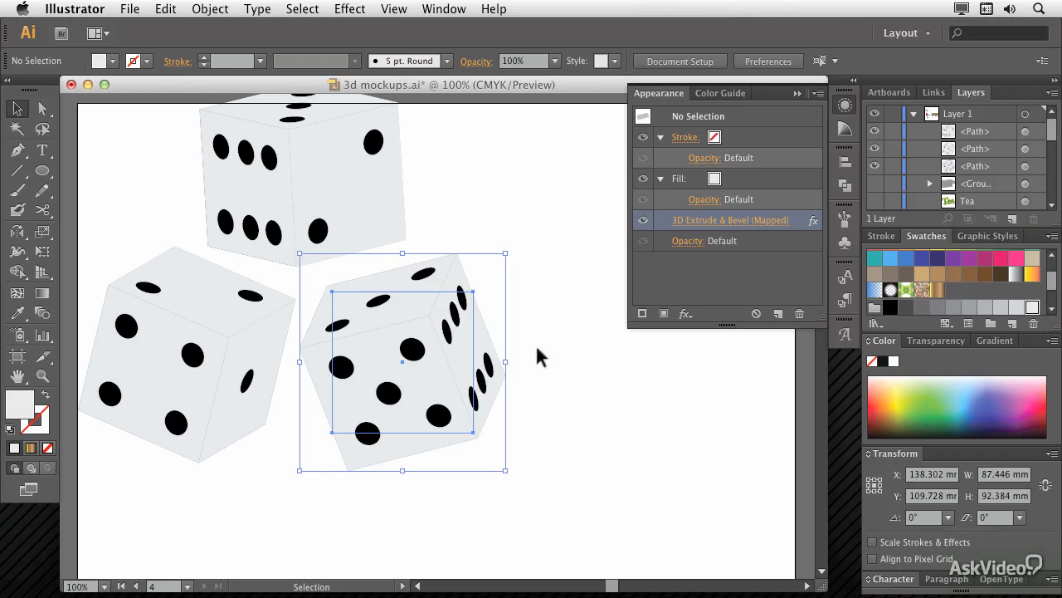